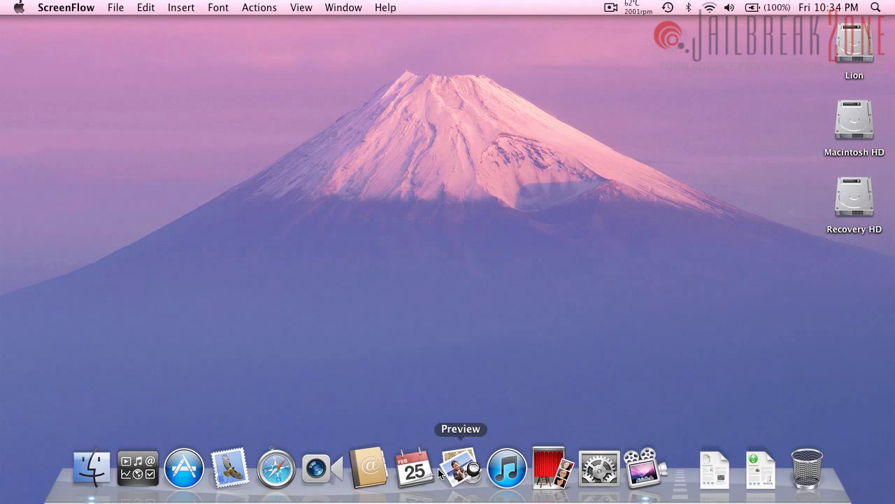
- Open a Finder window on the Applications folder and scroll through its 27 apps
click(91, 467)
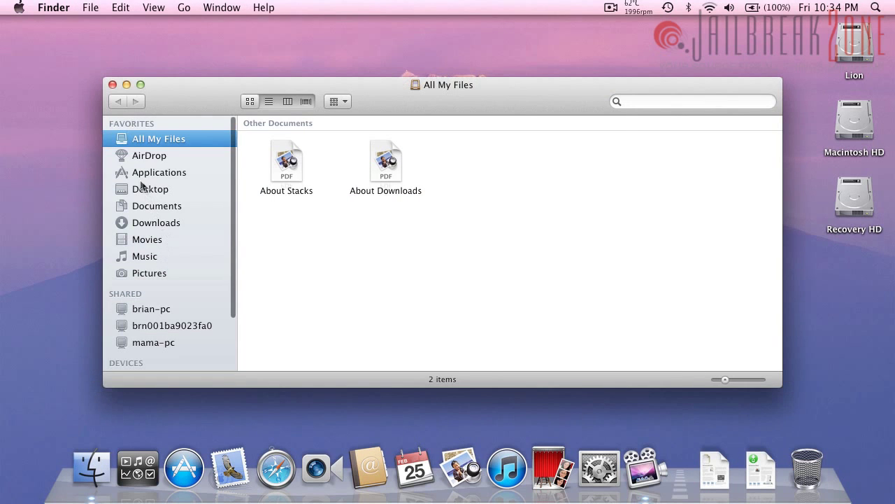
click(147, 174)
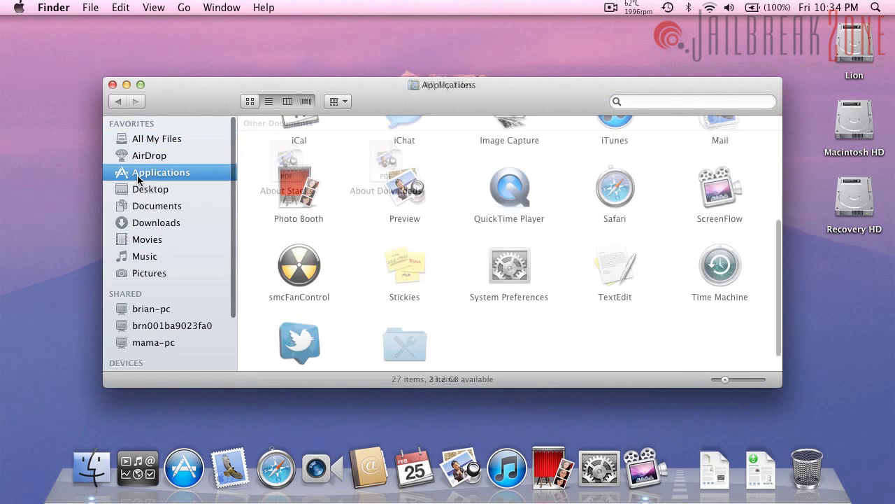
scroll(310, 210, down, 2)
scroll(307, 182, up, 6)
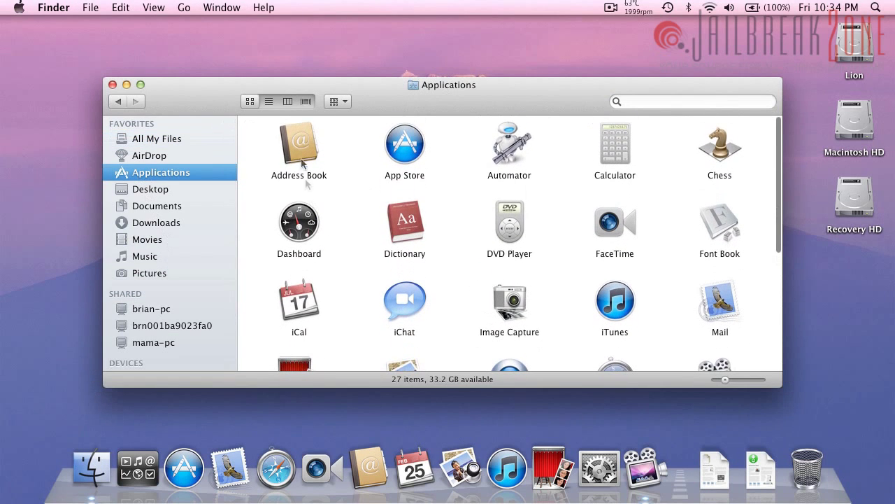
double_click(298, 134)
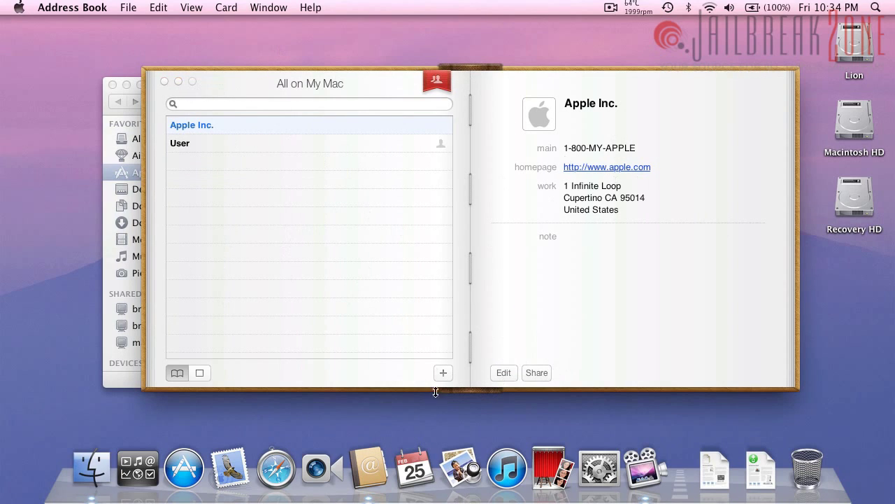
click(200, 372)
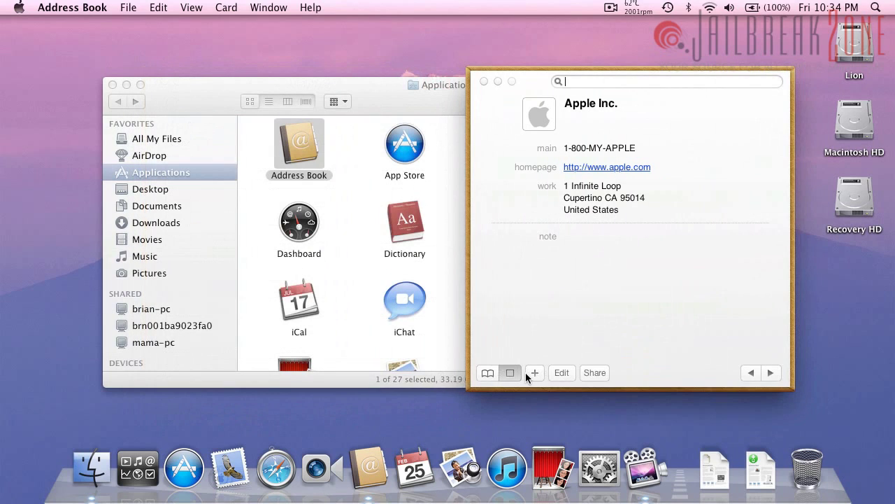
click(489, 376)
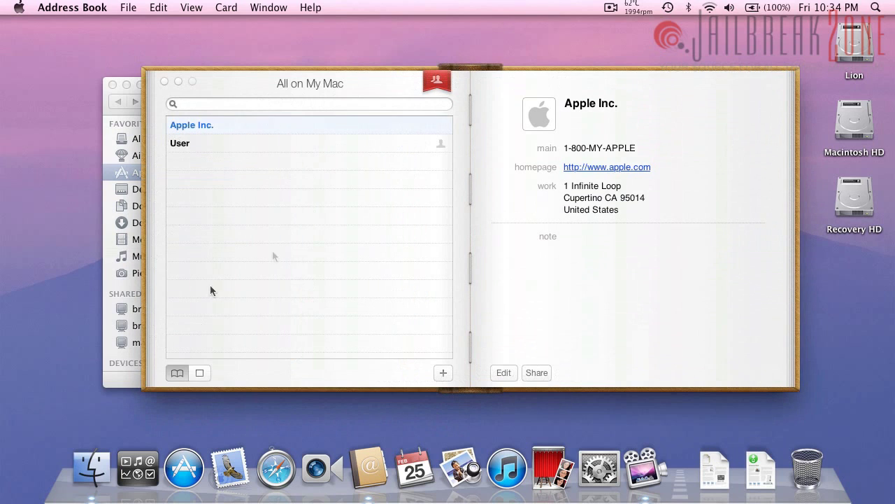
click(226, 7)
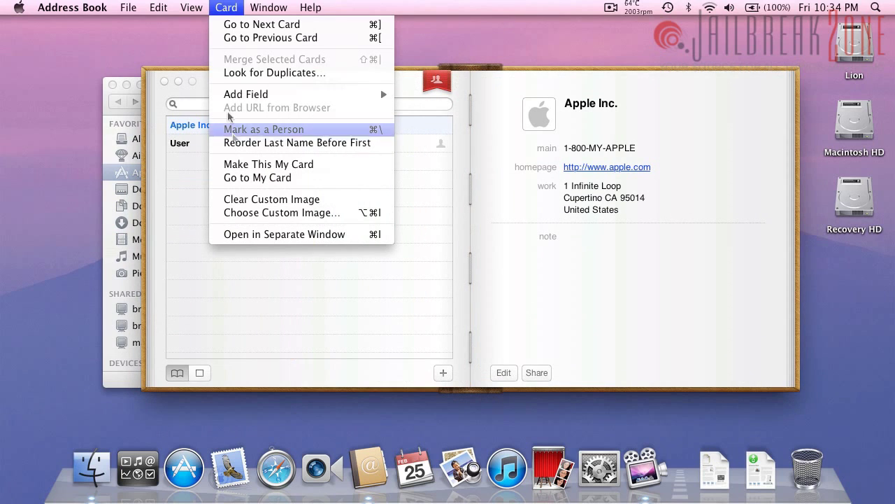
click(264, 212)
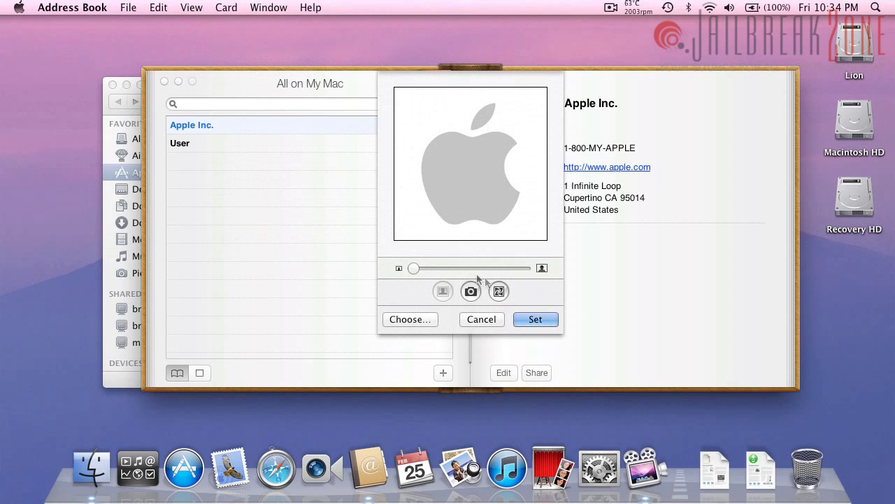
click(481, 319)
click(81, 6)
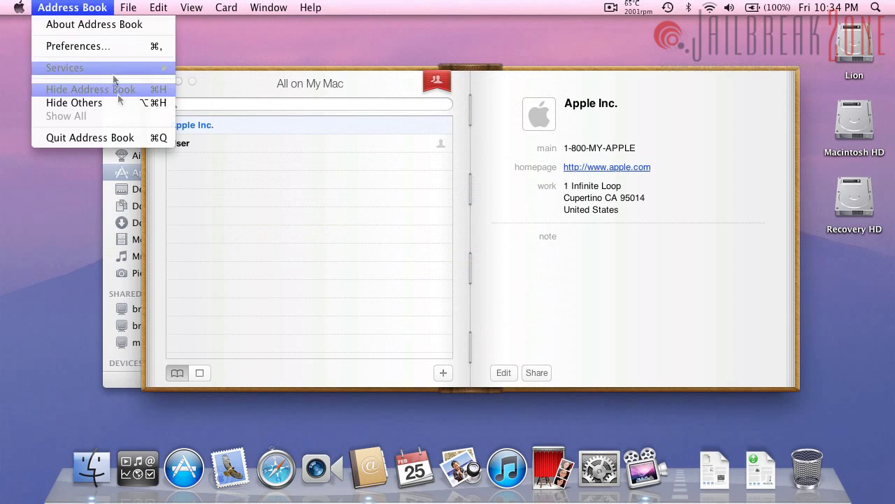
click(94, 47)
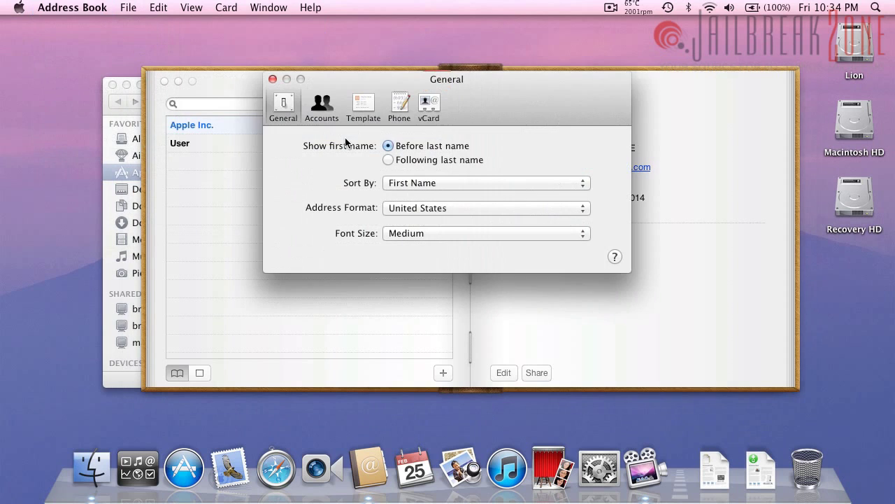
click(400, 104)
click(364, 105)
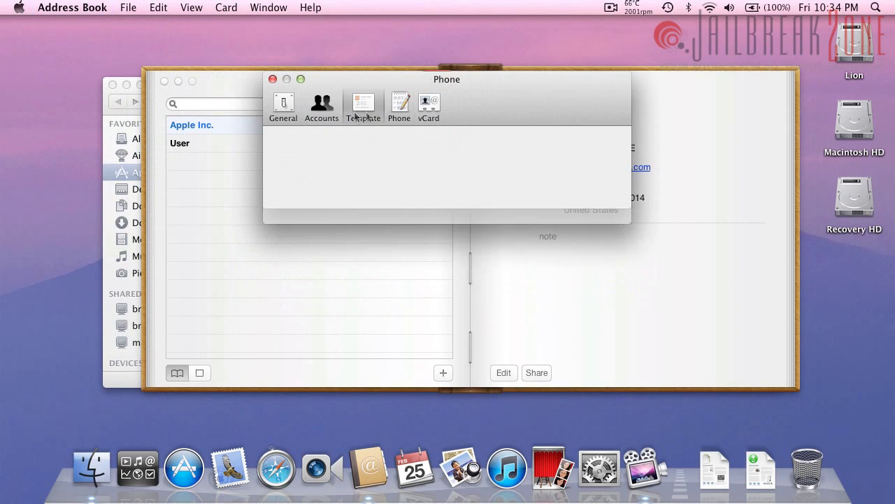
click(325, 112)
click(397, 111)
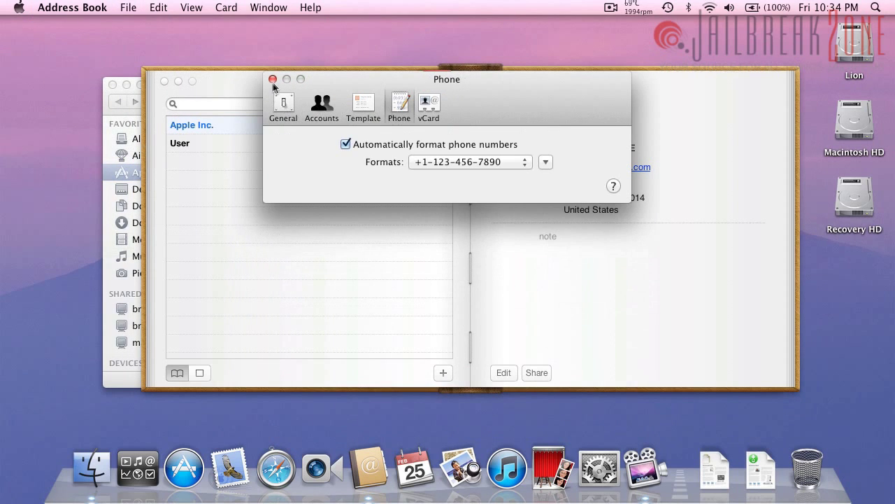
click(273, 79)
click(73, 7)
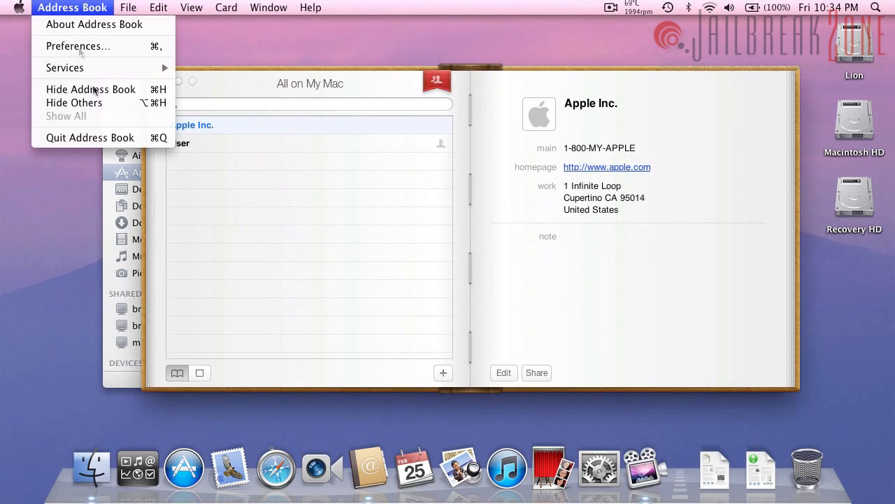
click(119, 136)
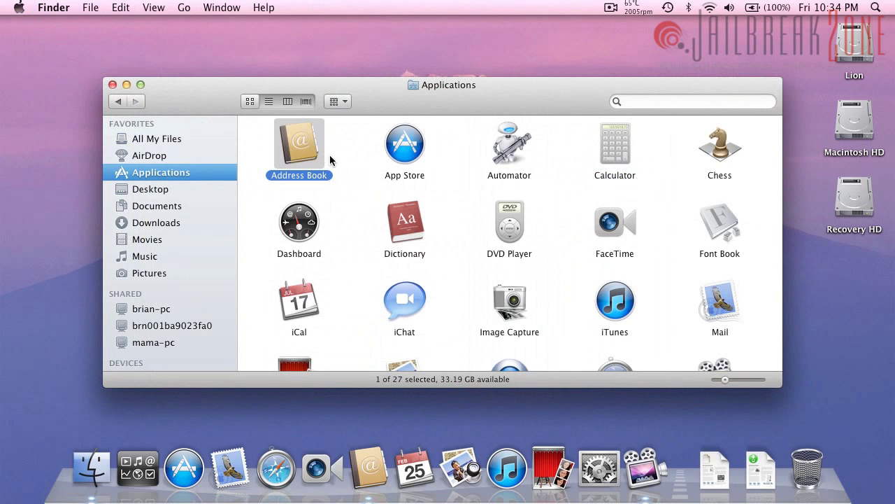
double_click(403, 151)
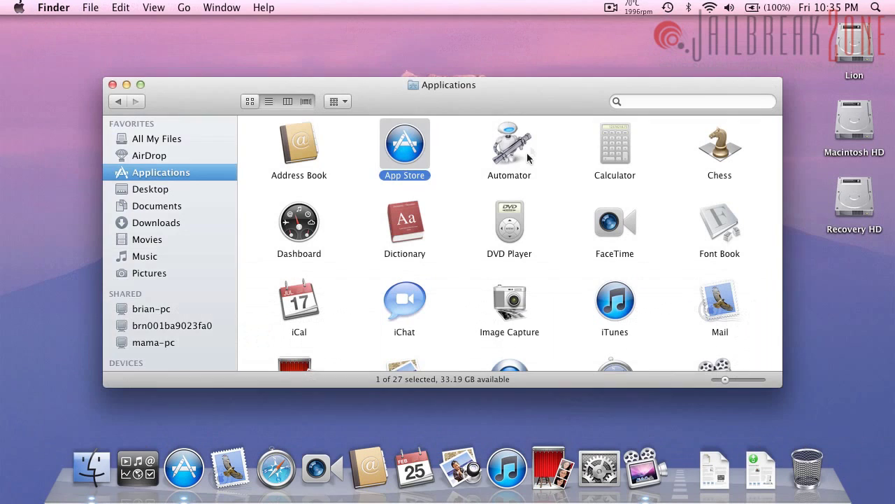
double_click(510, 149)
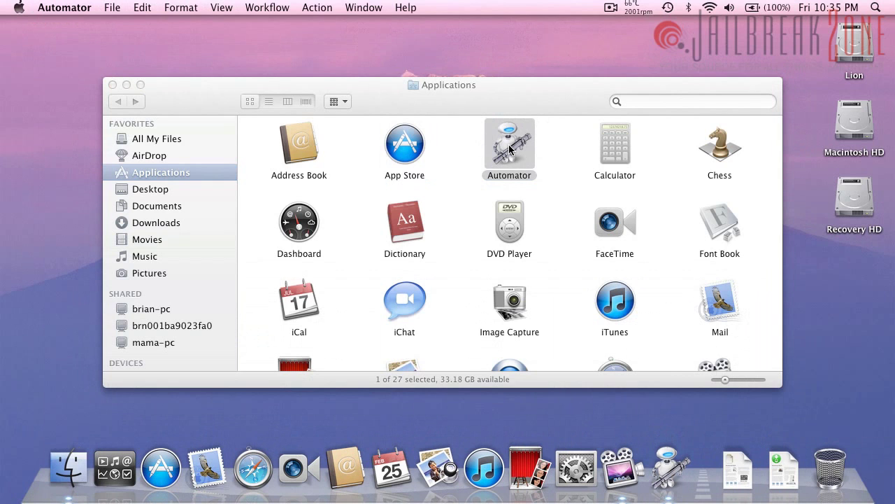
right_click(661, 467)
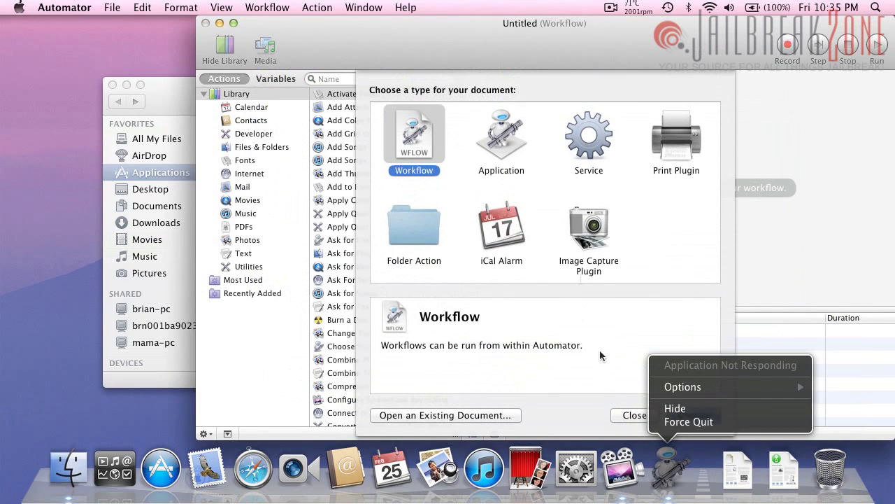
click(427, 134)
double_click(427, 134)
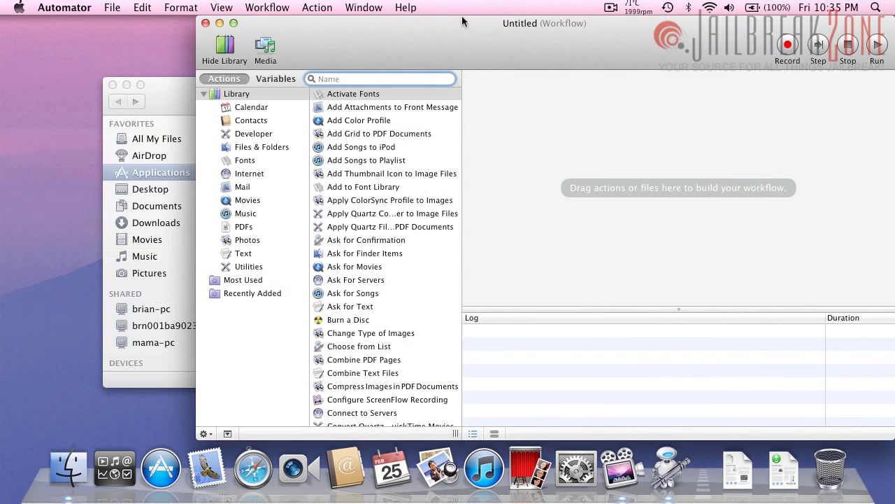
key(super+q)
double_click(616, 144)
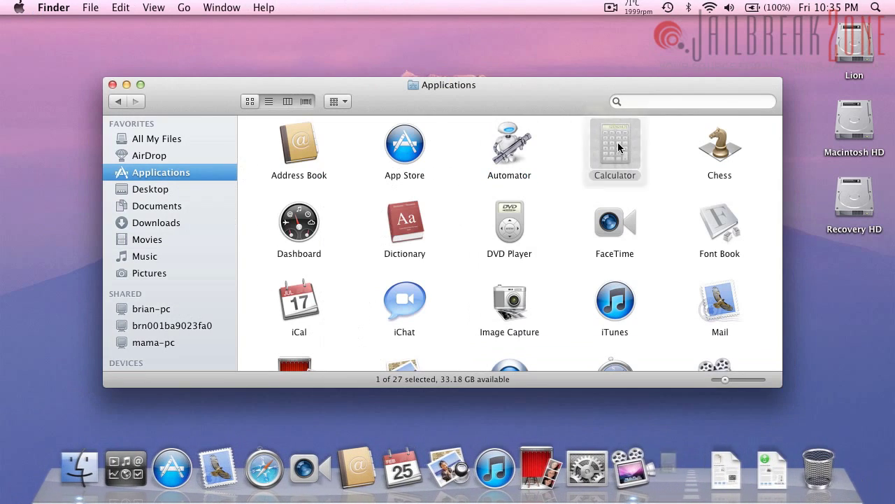
- Quit Calculator, start a Chess game, move white's pawn from e2 to e4, then quit Chess
key(super+q)
double_click(720, 144)
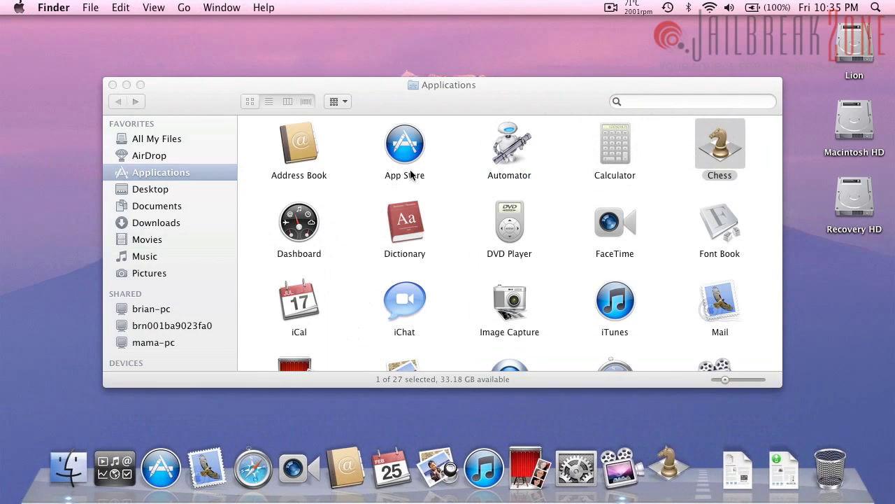
key(Escape)
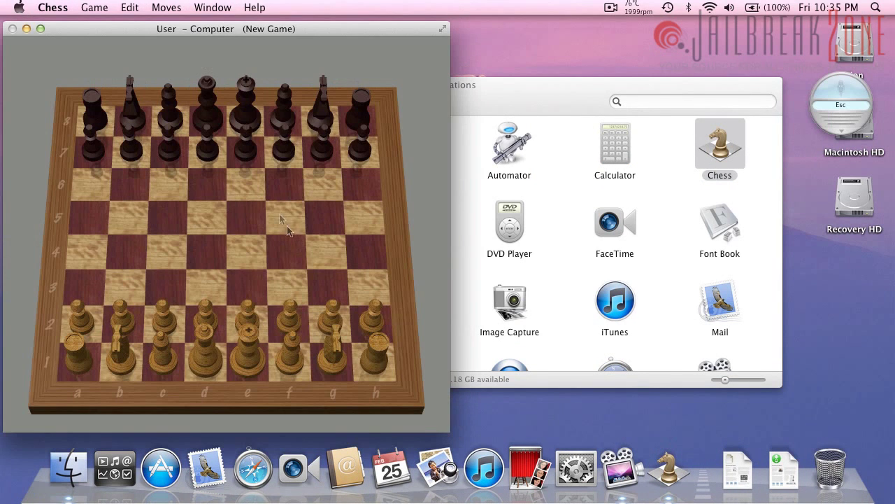
drag(248, 311, 247, 257)
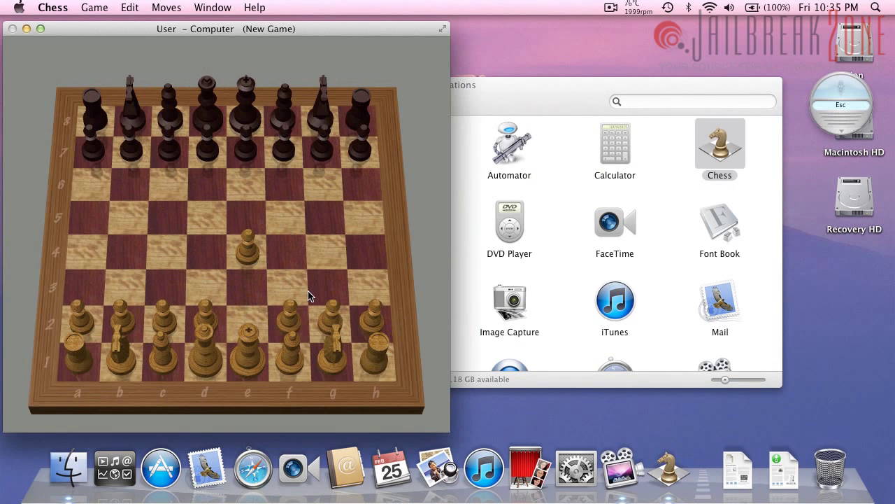
key(super+q)
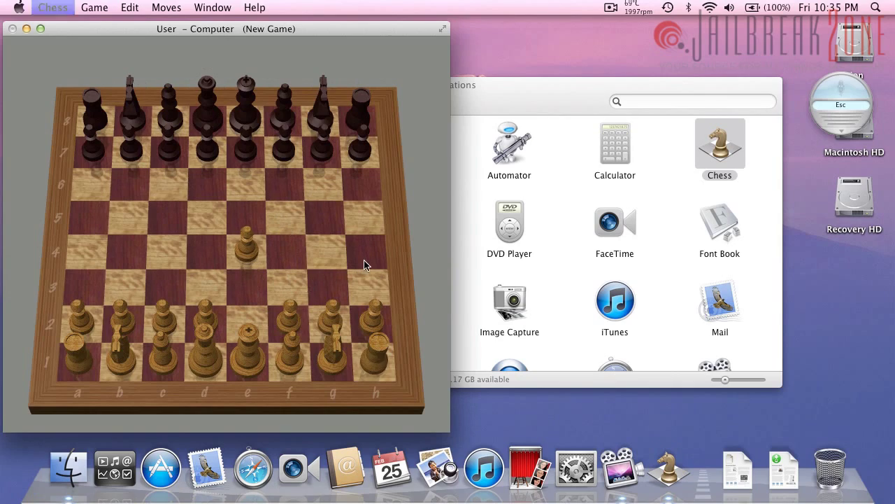
double_click(296, 221)
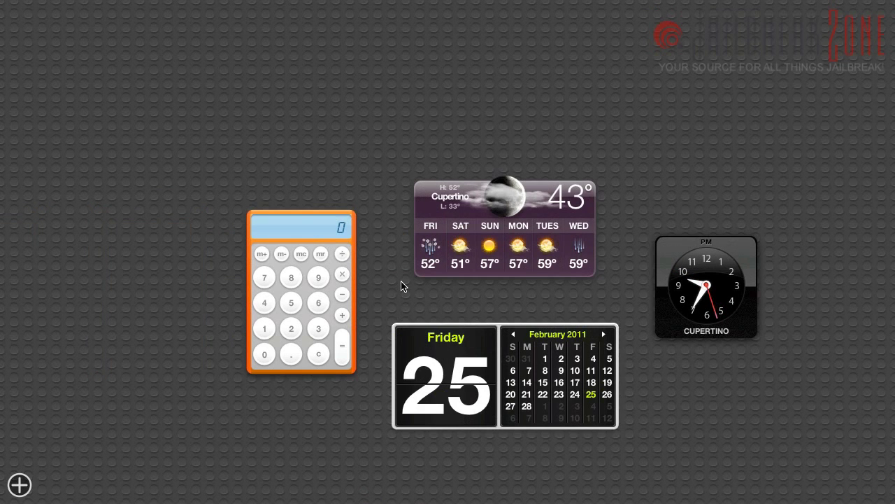
key(F12)
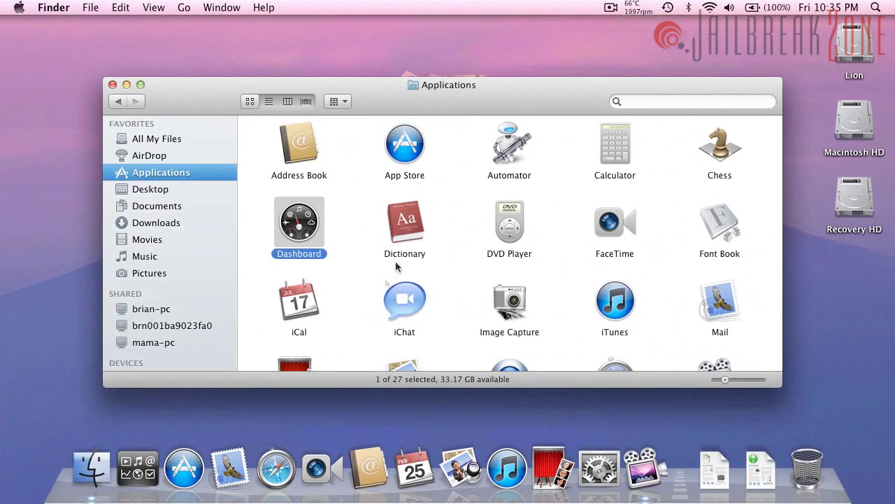
click(410, 224)
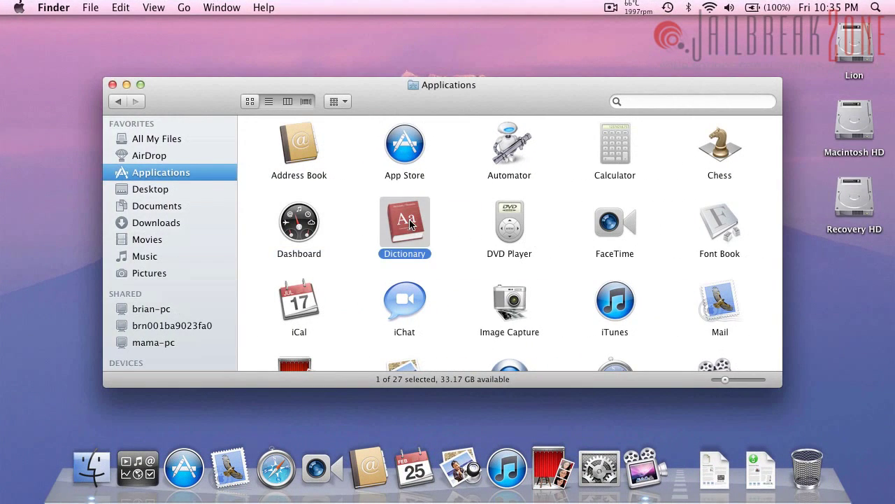
double_click(409, 223)
key(super+q)
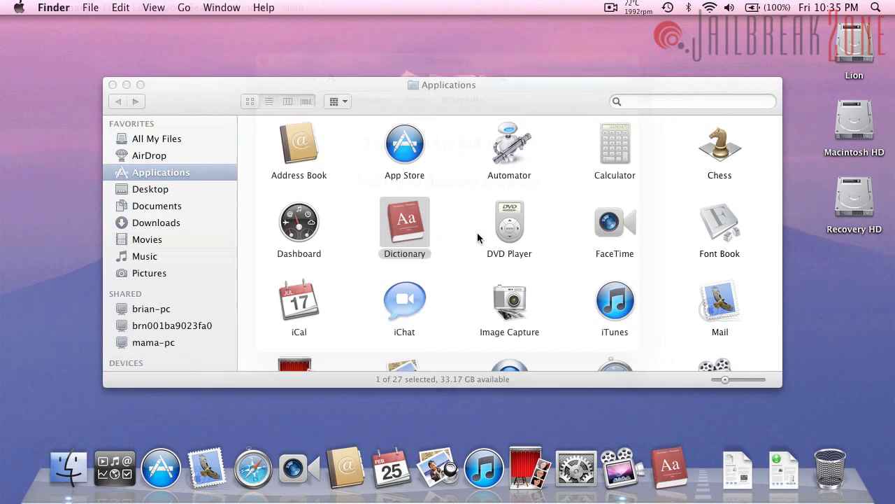
double_click(510, 221)
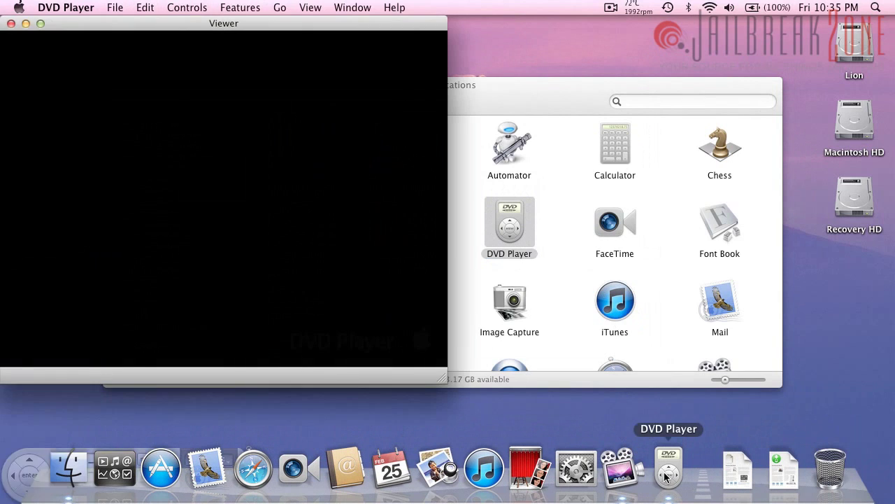
right_click(666, 477)
click(674, 421)
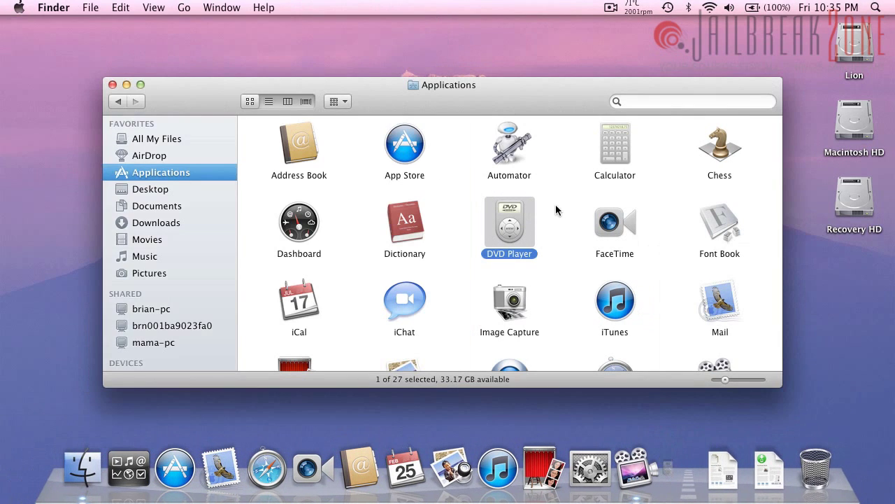
click(615, 221)
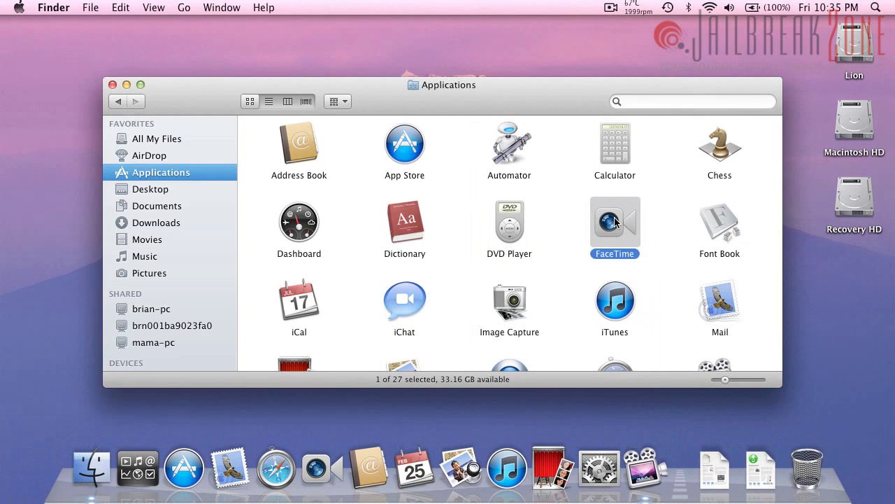
right_click(615, 221)
click(633, 252)
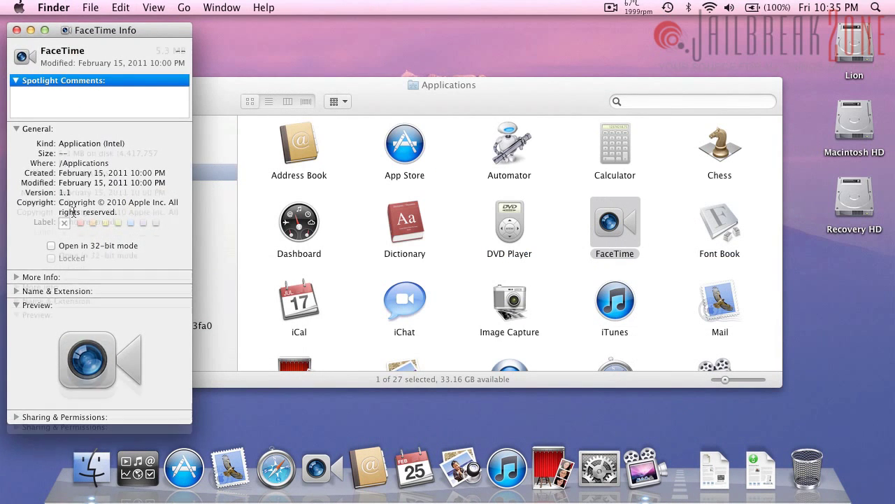
key(super+w)
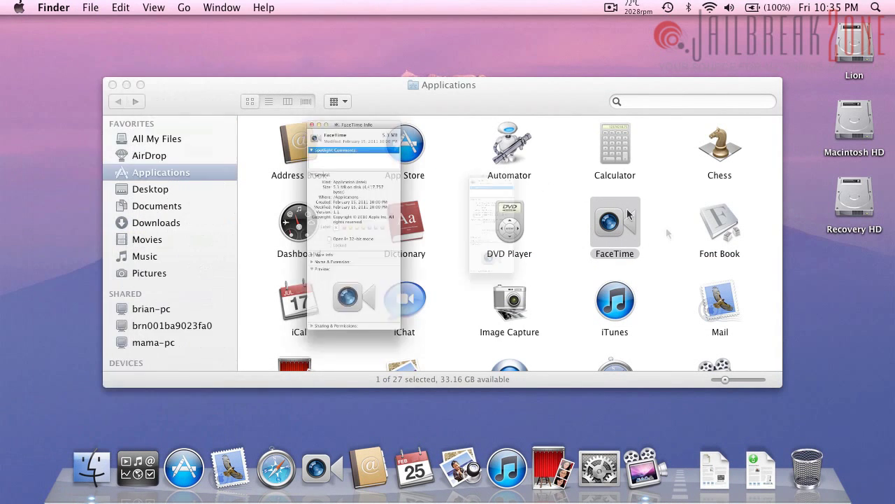
double_click(720, 222)
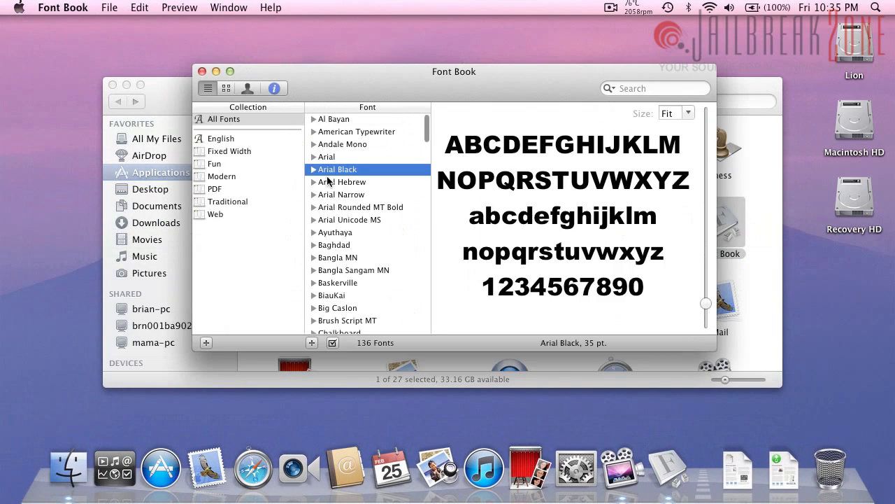
scroll(364, 238, down, 10)
scroll(363, 238, up, 10)
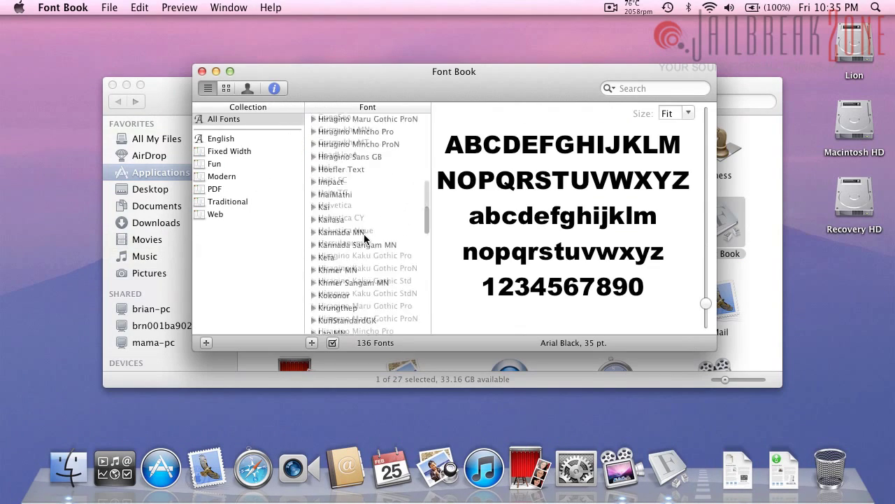
key(super+q)
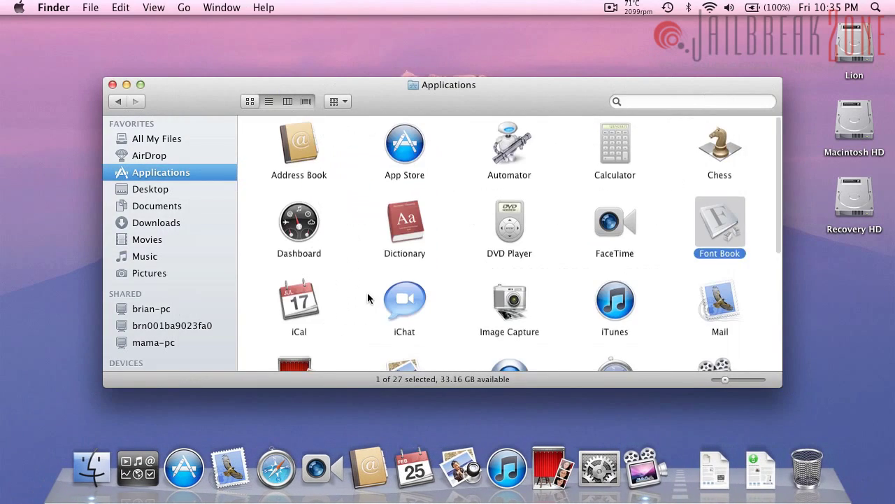
scroll(371, 297, down, 3)
click(293, 201)
double_click(291, 199)
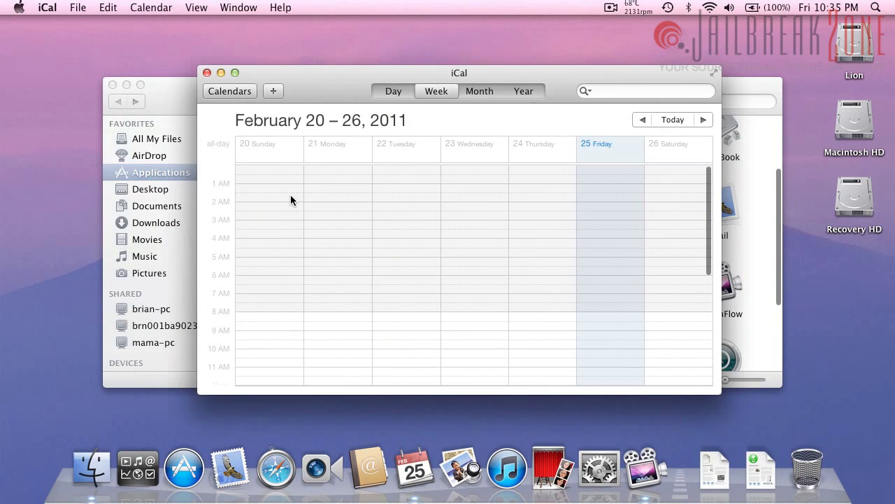
click(714, 72)
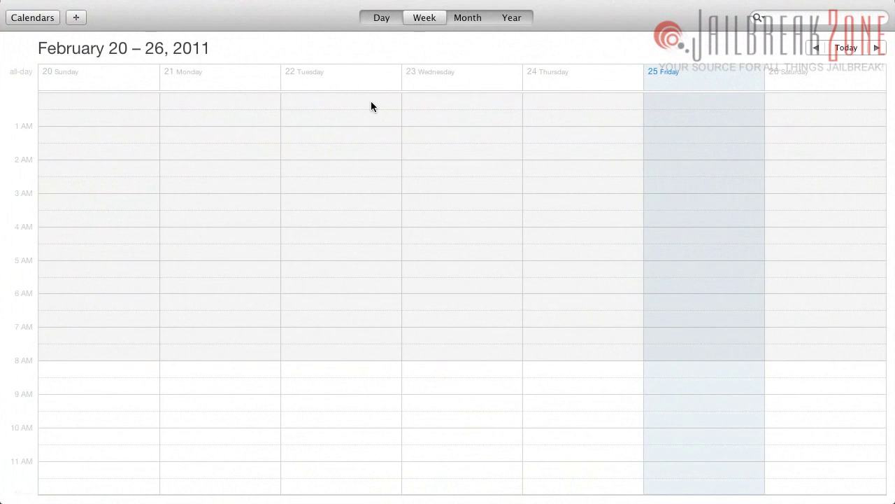
scroll(196, 389, down, 10)
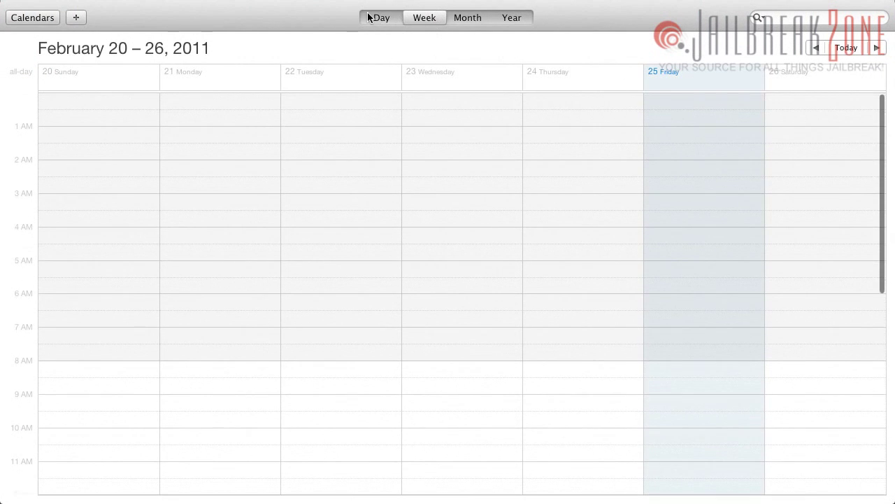
click(384, 17)
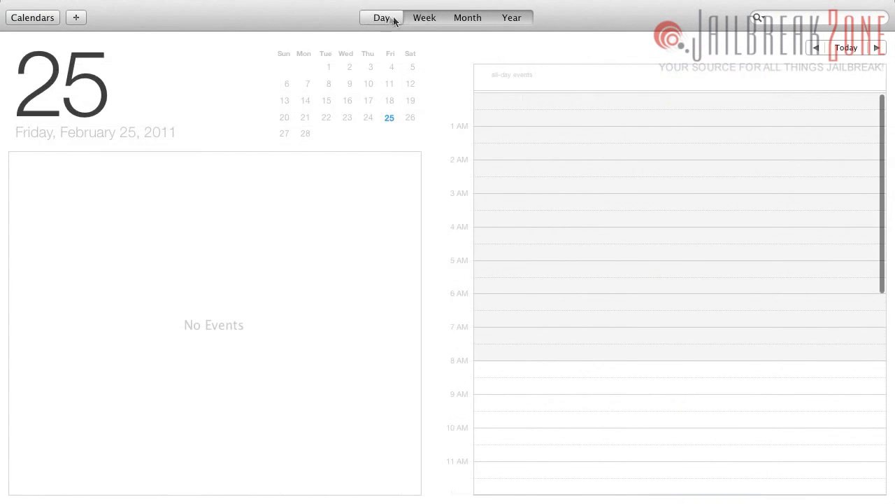
click(465, 17)
click(511, 19)
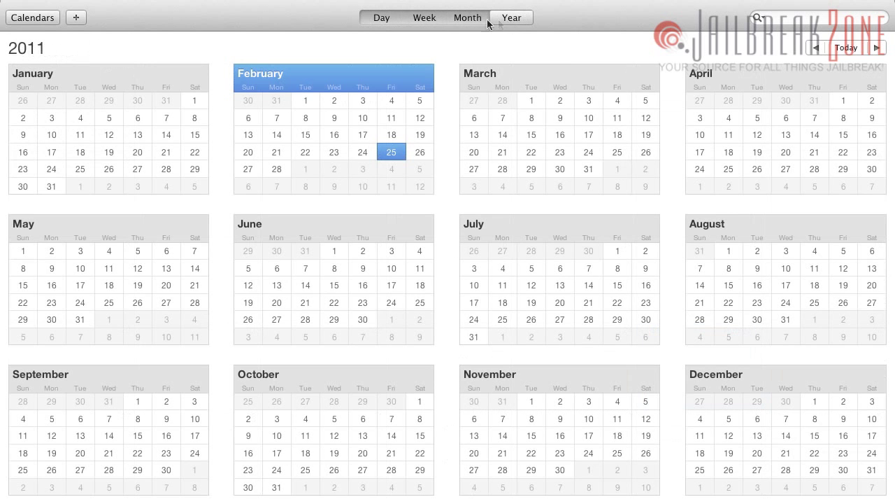
click(424, 18)
click(47, 7)
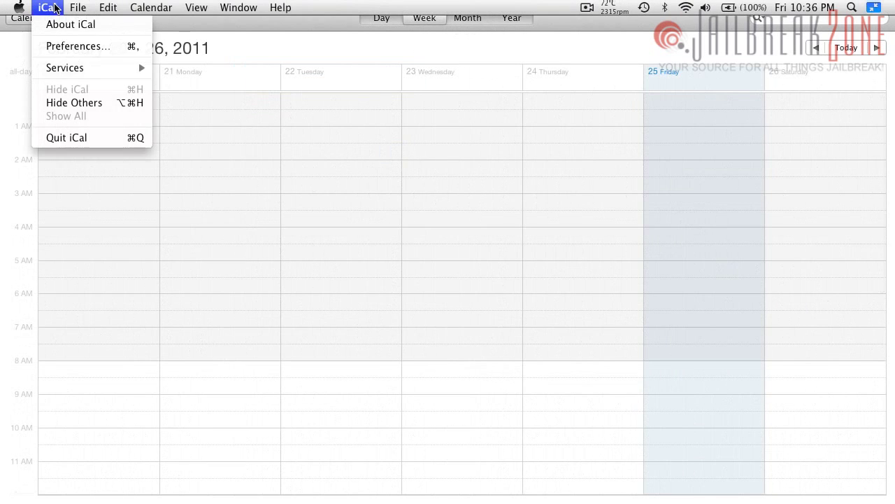
click(66, 138)
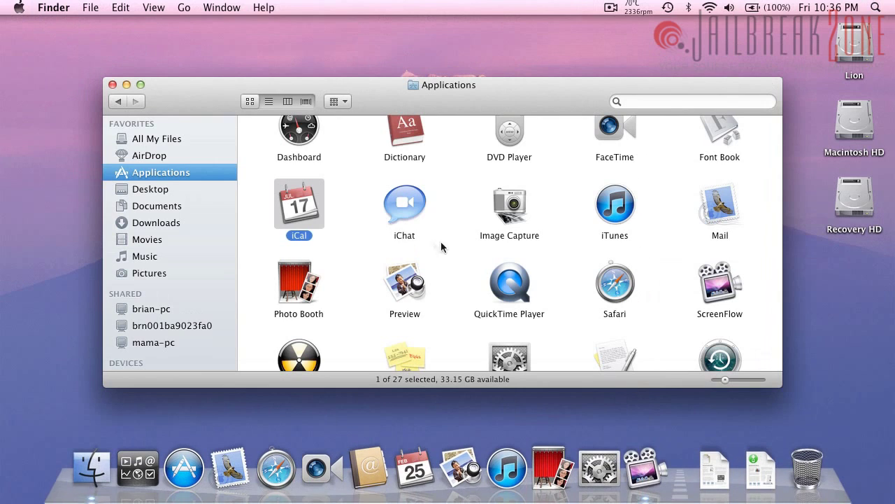
double_click(400, 222)
click(540, 156)
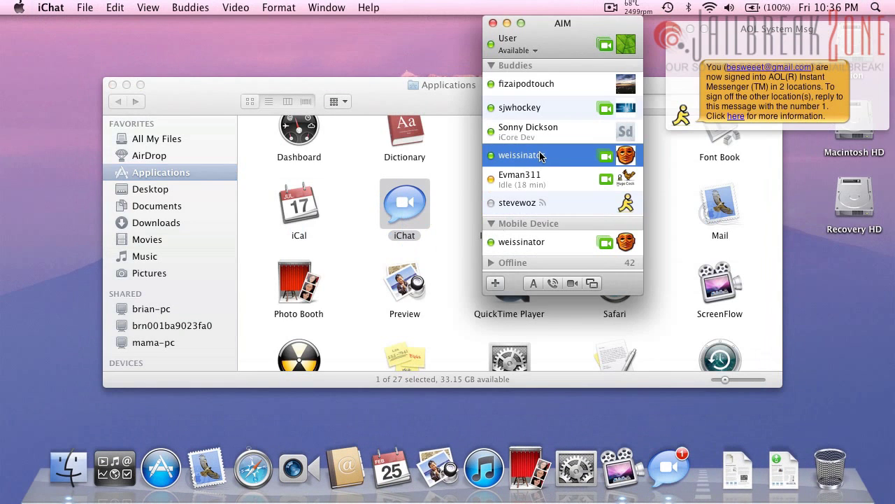
click(60, 7)
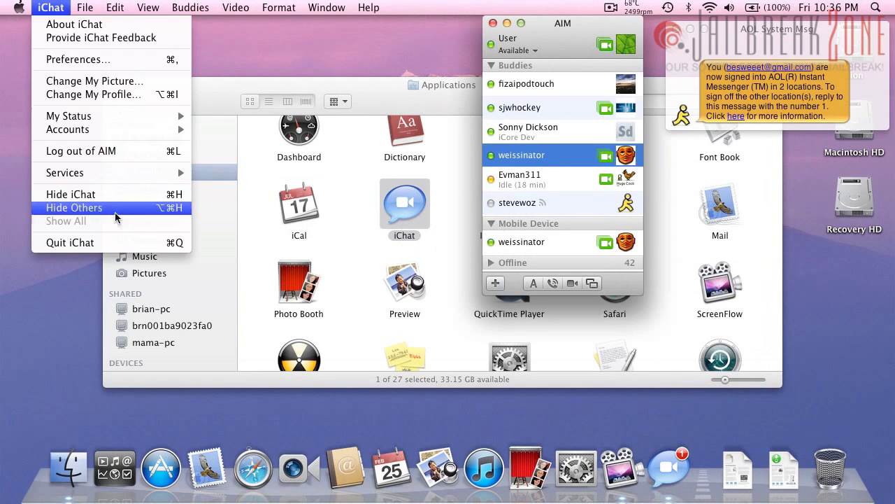
click(112, 242)
double_click(500, 210)
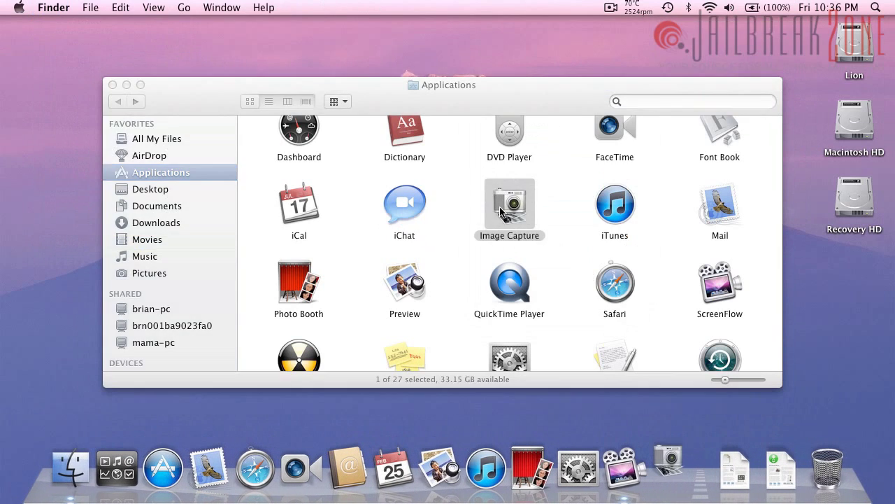
key(super+q)
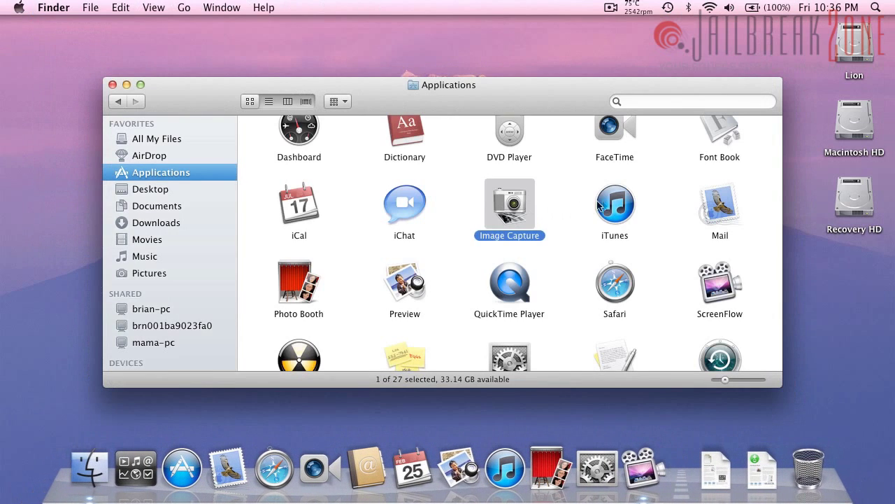
double_click(612, 207)
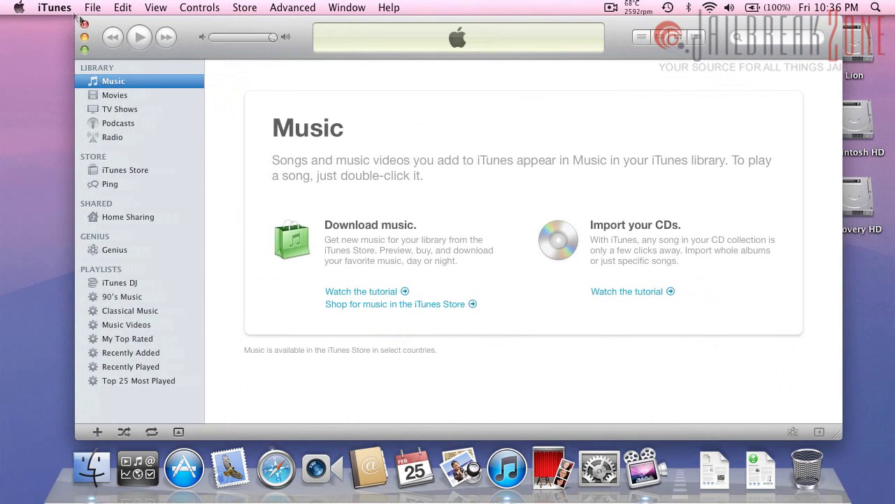
click(54, 8)
- Quit iTunes and browse the Applications folder, selecting Mail and then Photo Booth
click(73, 172)
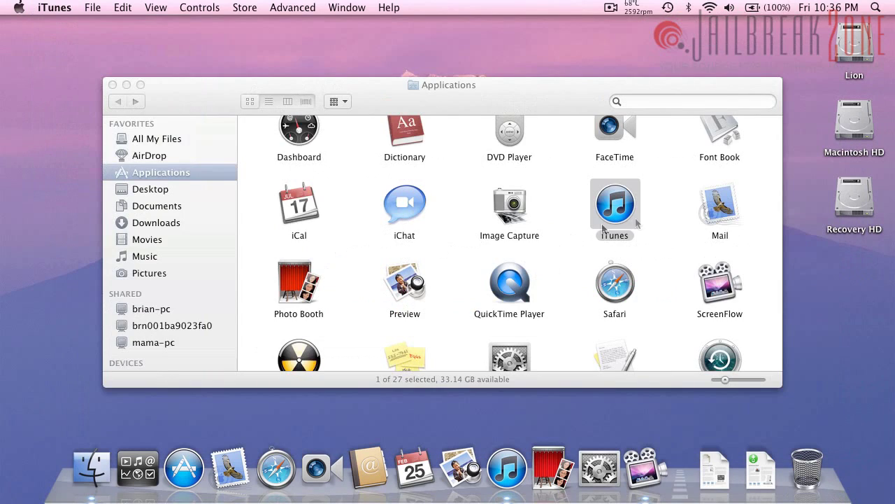
click(712, 217)
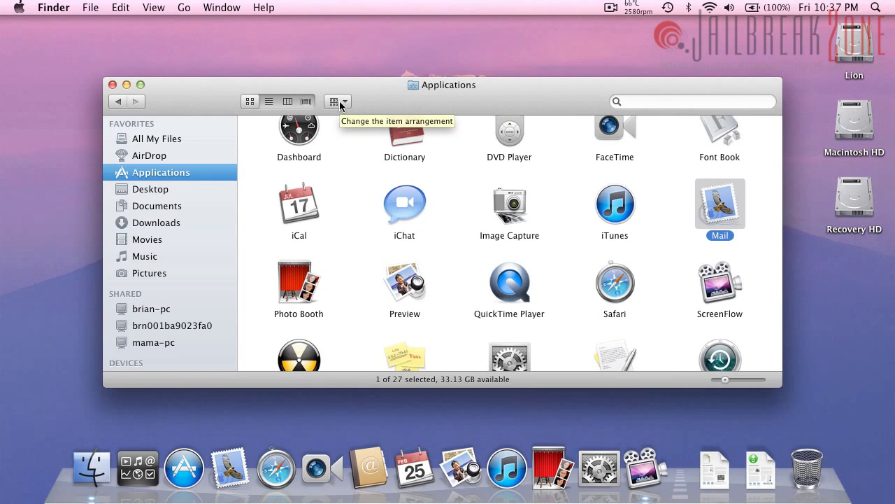
scroll(376, 249, down, 2)
click(339, 248)
click(311, 254)
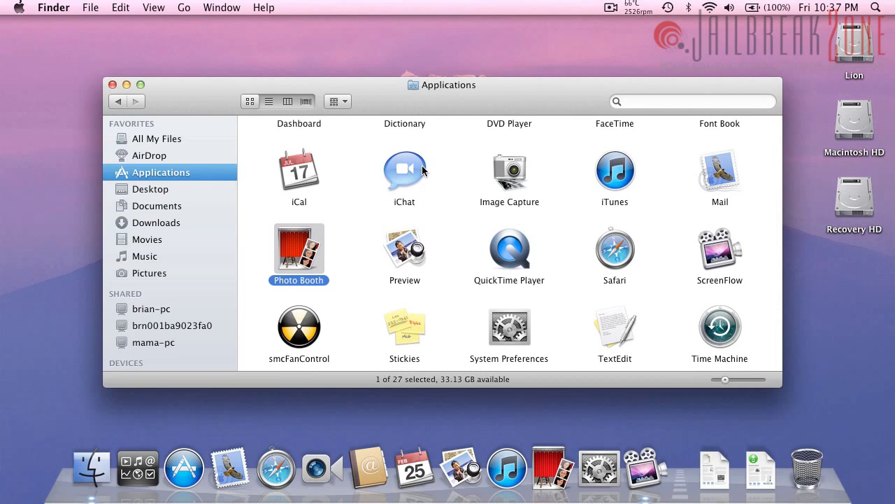
- Launch Preview and quit it from its app menu, then open Safari
double_click(418, 258)
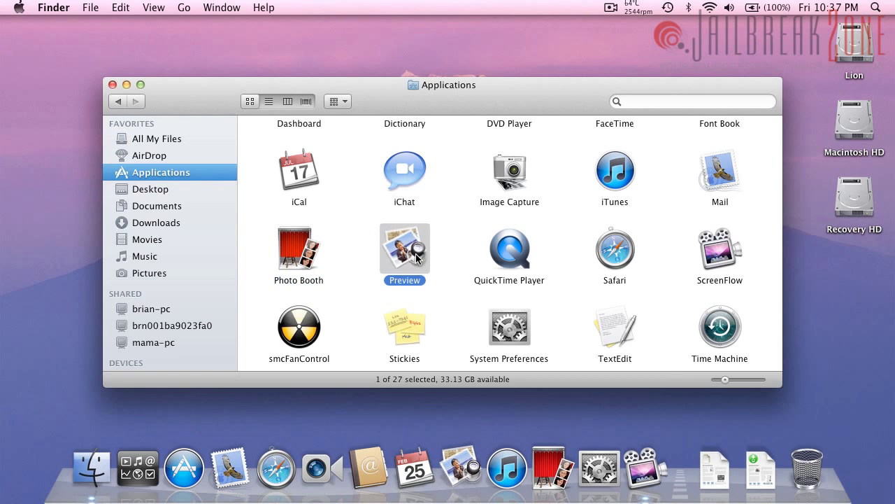
click(61, 7)
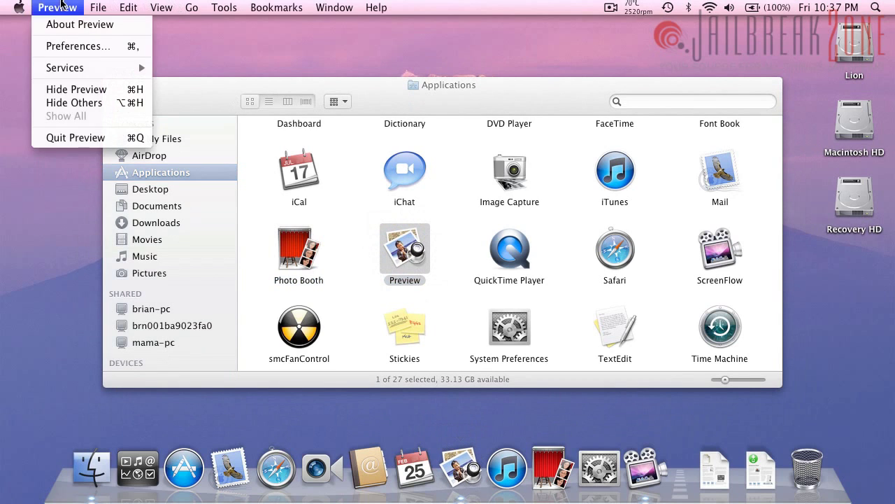
click(98, 140)
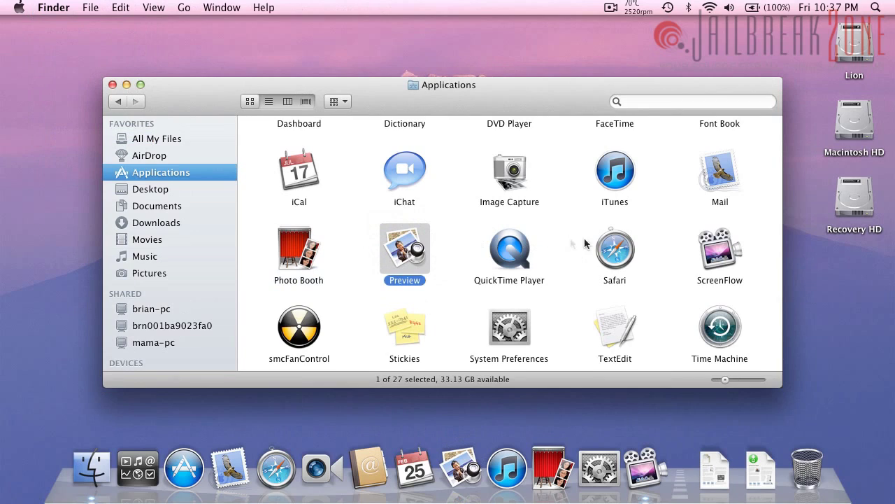
click(621, 258)
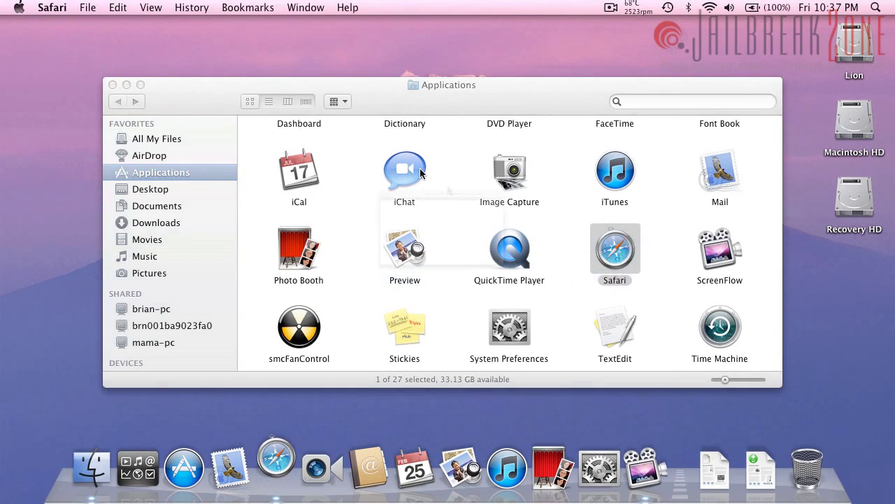
- Scroll through Apple's start page, go to the Mac page, then quit Safari
scroll(268, 147, down, 5)
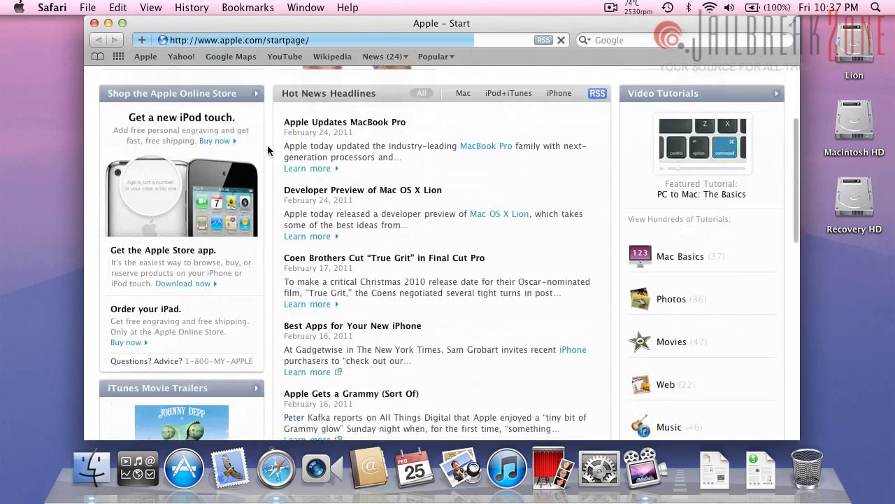
scroll(267, 149, up, 5)
scroll(267, 149, down, 10)
scroll(267, 149, up, 10)
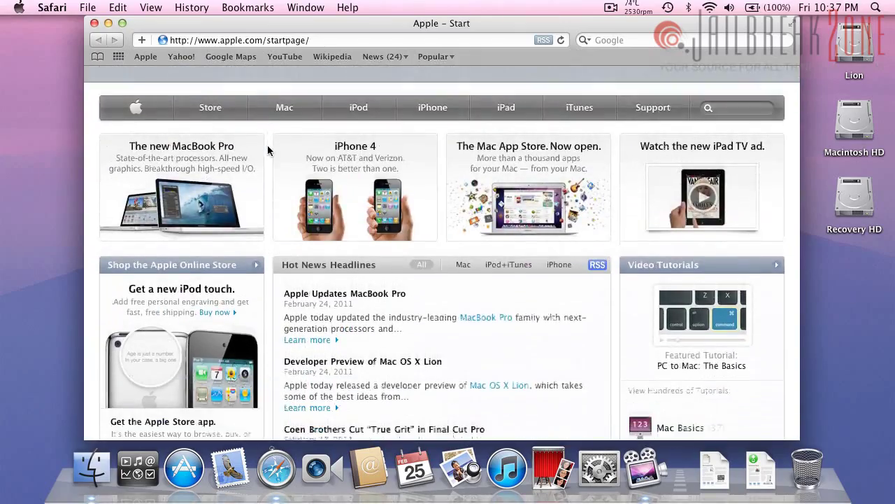
scroll(267, 149, down, 10)
scroll(268, 149, up, 10)
scroll(267, 149, down, 6)
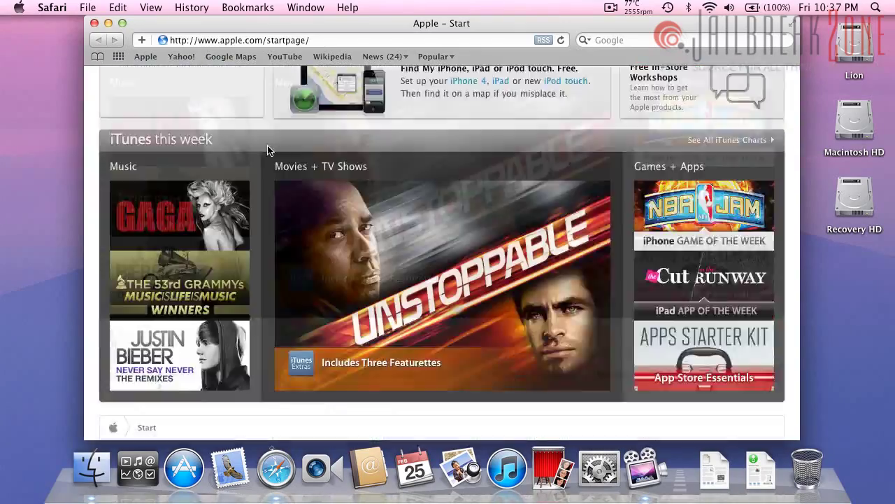
scroll(267, 149, up, 6)
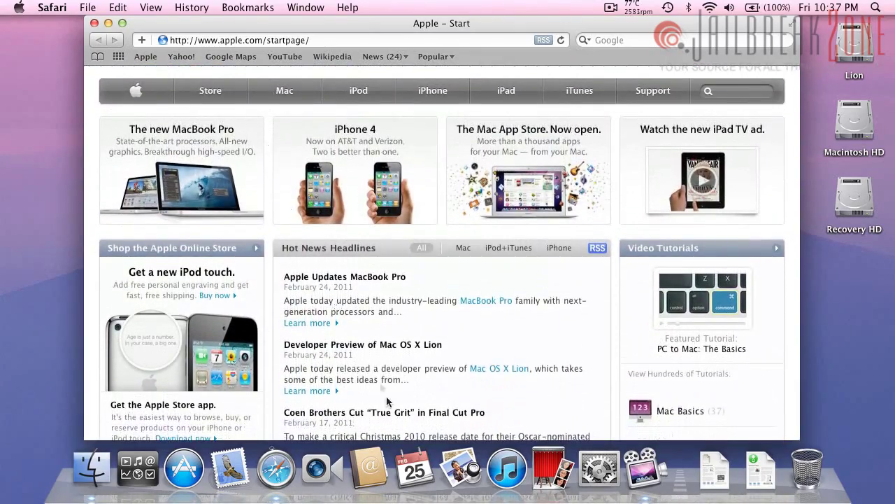
scroll(318, 282, up, 3)
scroll(317, 282, down, 3)
scroll(317, 282, up, 3)
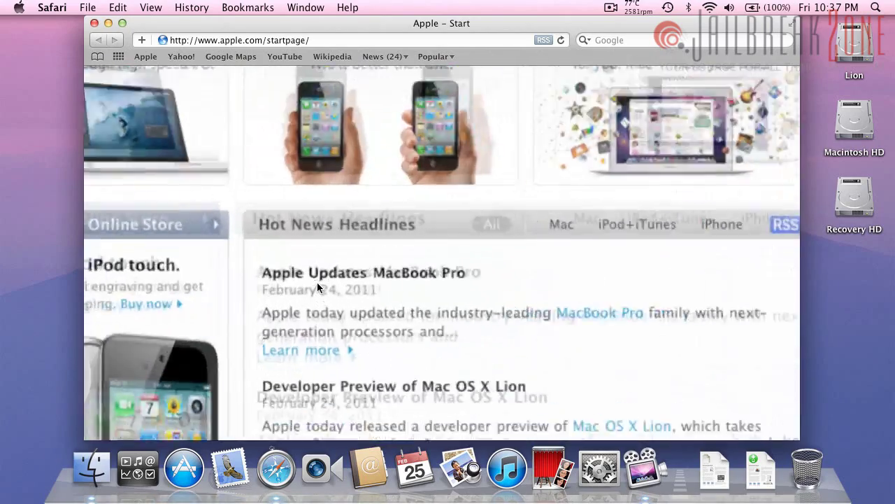
scroll(317, 282, down, 4)
scroll(316, 282, up, 5)
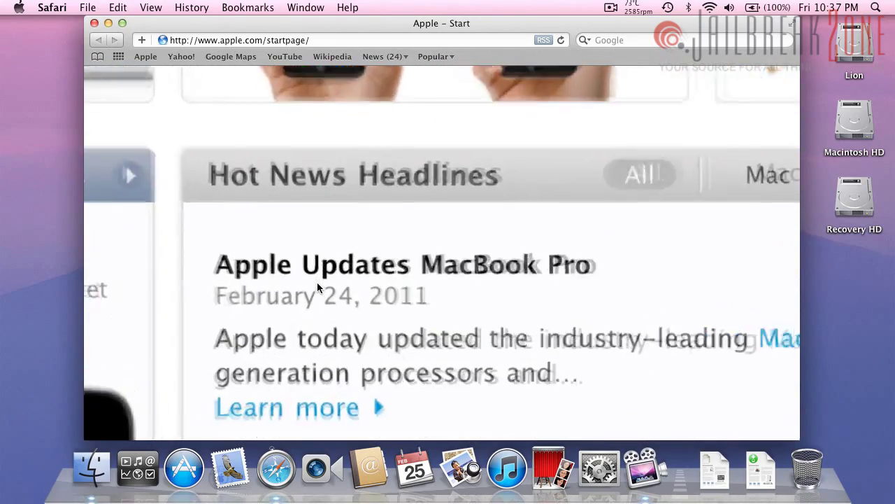
scroll(317, 282, down, 4)
scroll(314, 327, up, 3)
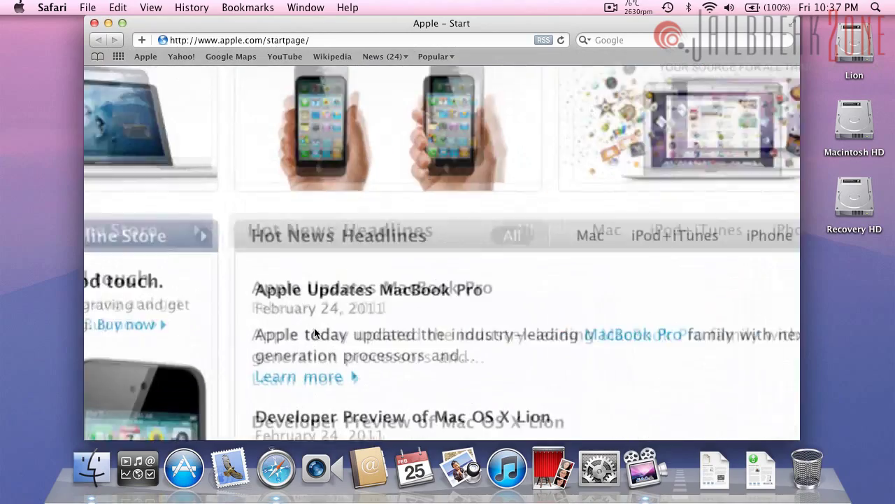
scroll(314, 328, up, 2)
scroll(314, 338, down, 3)
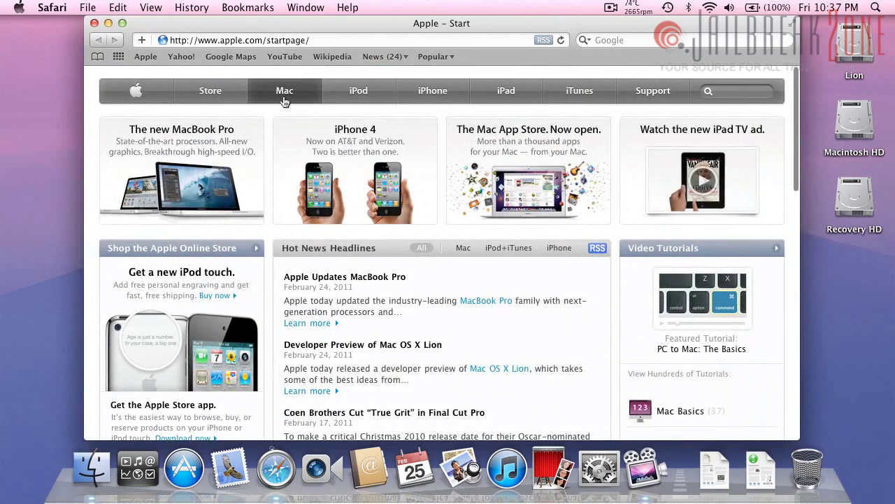
click(284, 100)
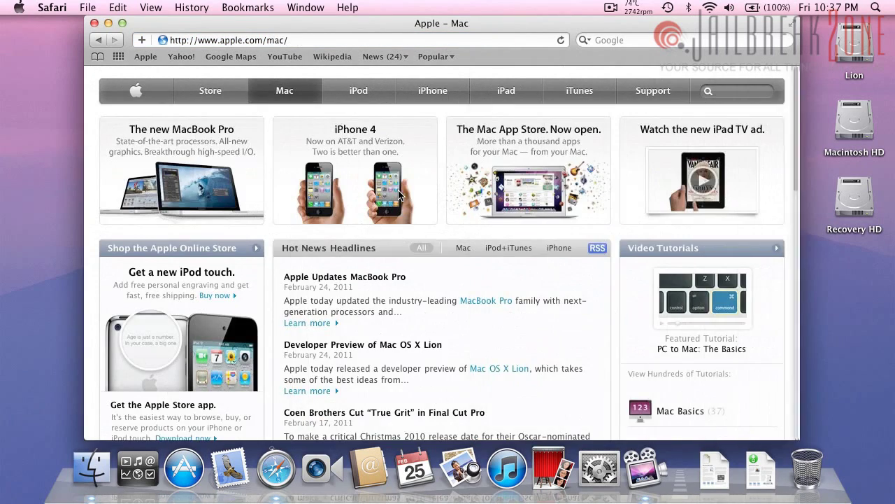
key(super+q)
- Open Stickies to see its welcome notes, quit it, and launch System Preferences
scroll(509, 231, down, 3)
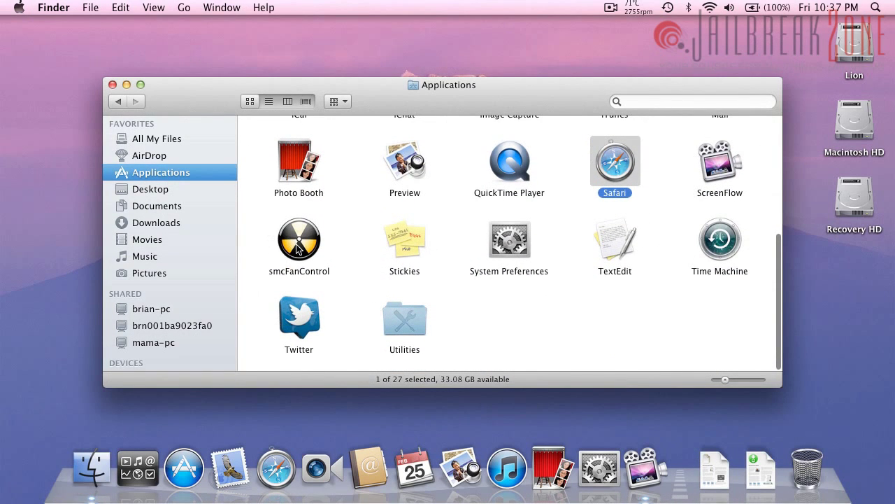
double_click(397, 244)
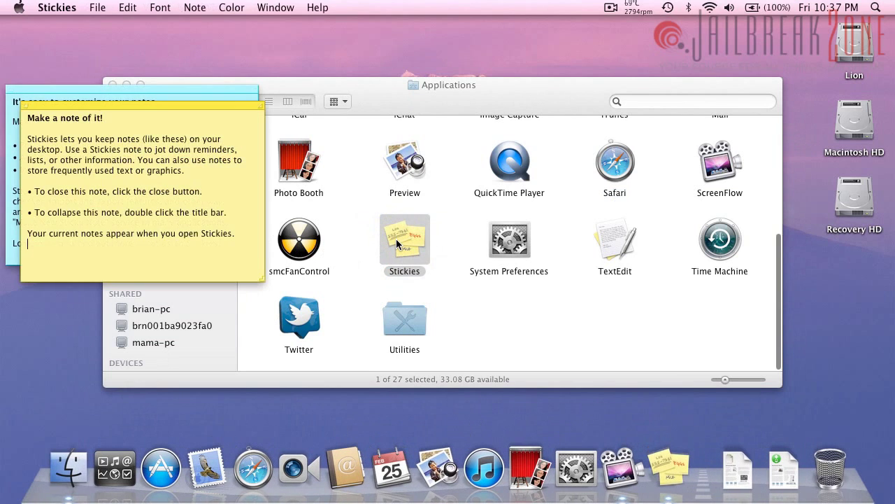
click(68, 12)
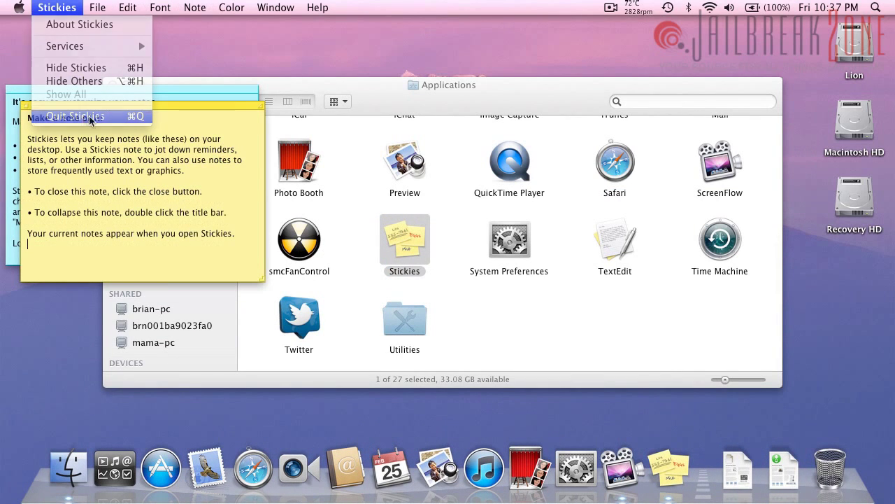
click(84, 114)
click(509, 230)
double_click(509, 231)
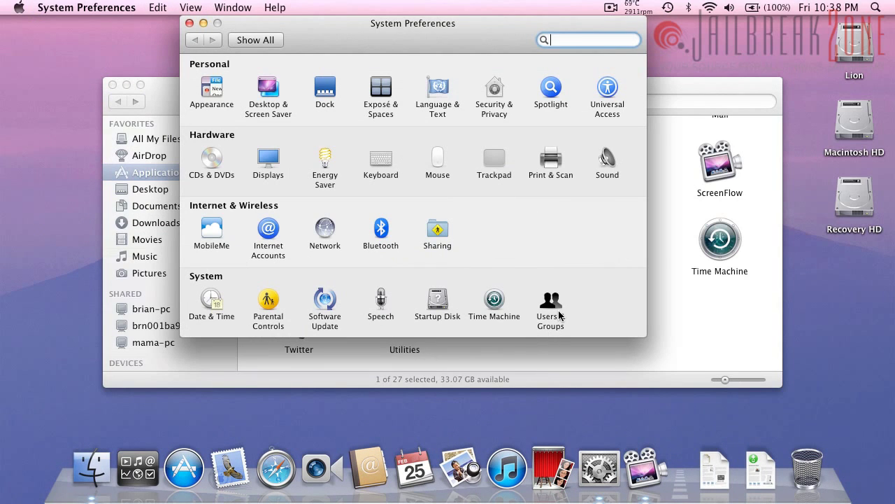
- View the mail account in Internet Accounts, then check the Displays pane
click(271, 234)
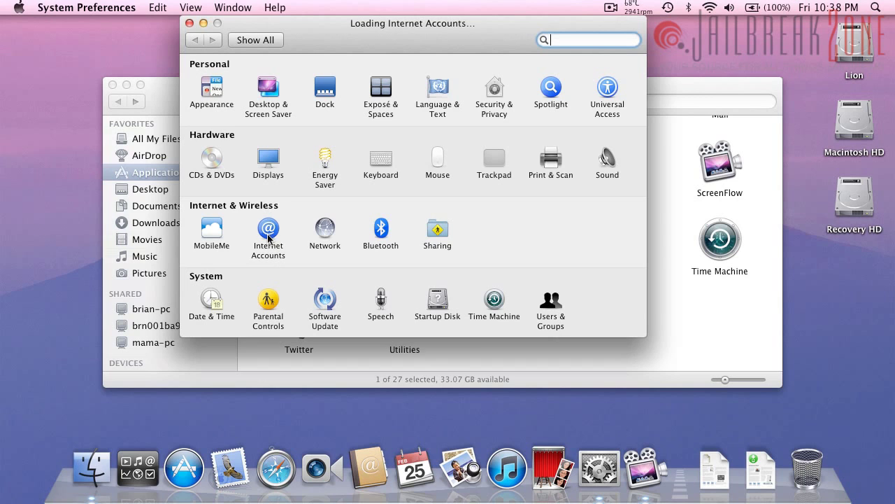
click(305, 116)
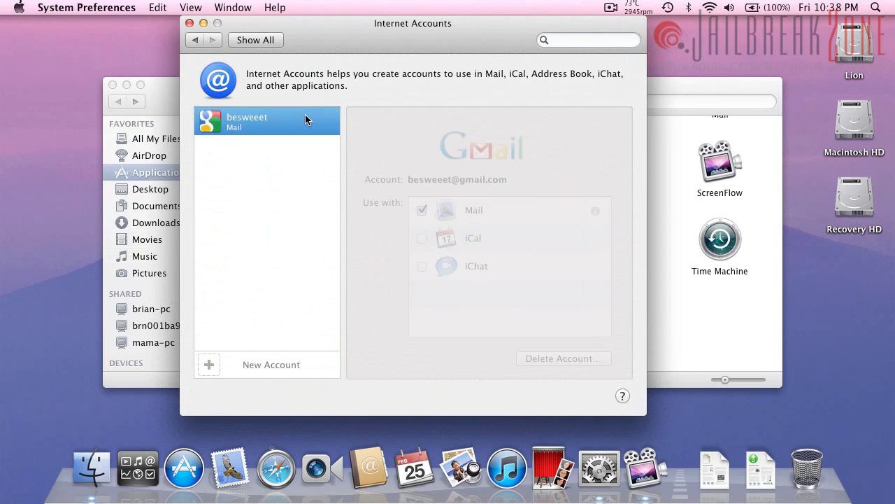
click(265, 41)
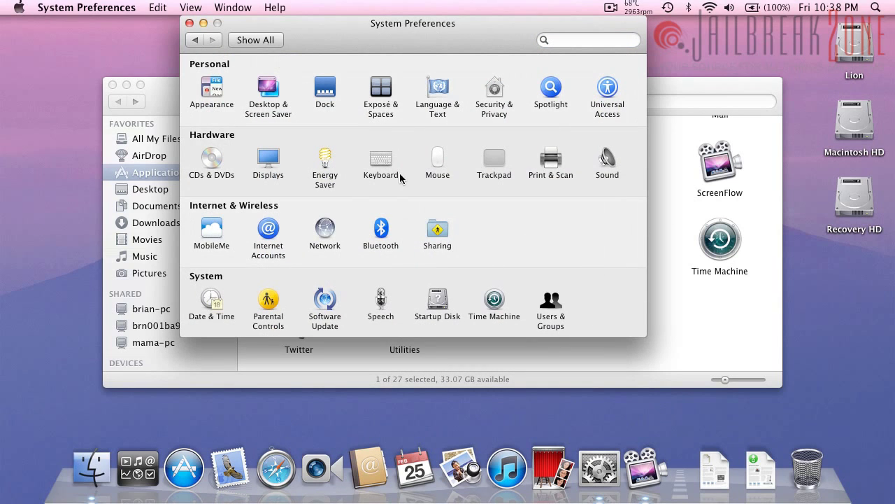
click(271, 166)
click(244, 40)
- Check the Trackpad gesture settings, go back to Show All, and quit System Preferences
click(488, 170)
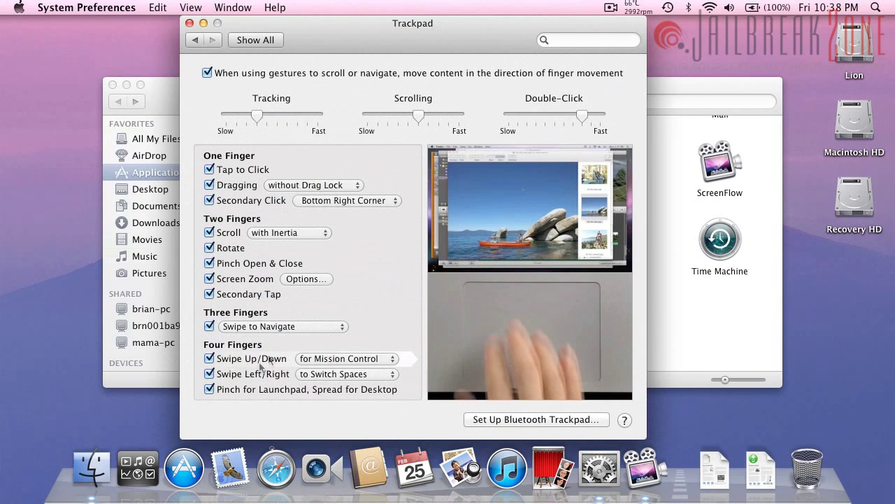
click(241, 43)
click(79, 8)
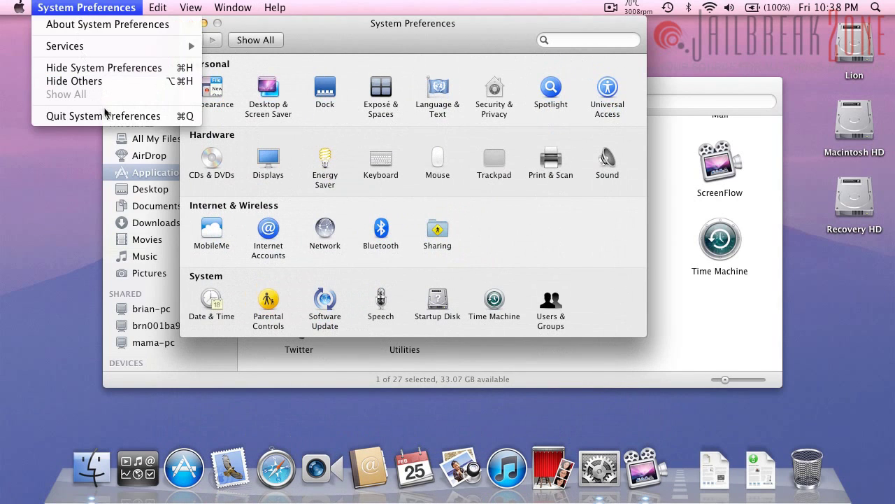
click(105, 116)
- Launch TextEdit, move the Untitled window aside, view the highlight and text colour swatches, then quit
double_click(613, 243)
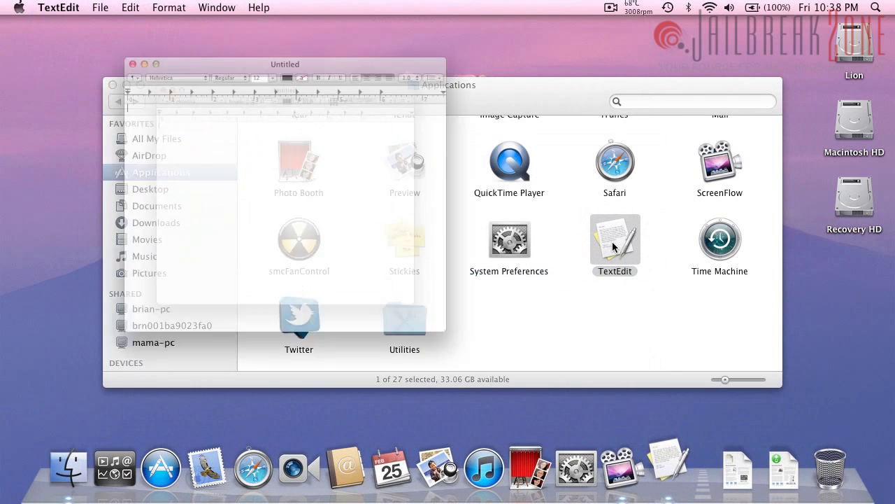
drag(248, 46, 349, 73)
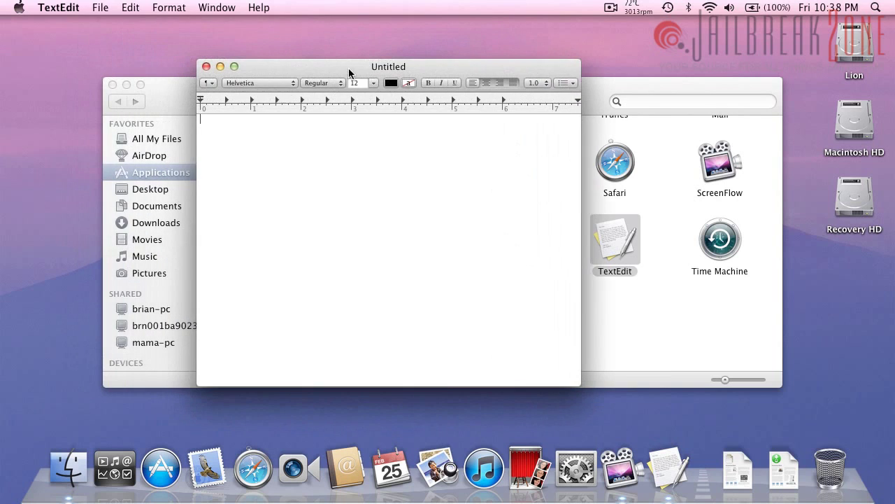
click(408, 84)
click(406, 84)
click(386, 84)
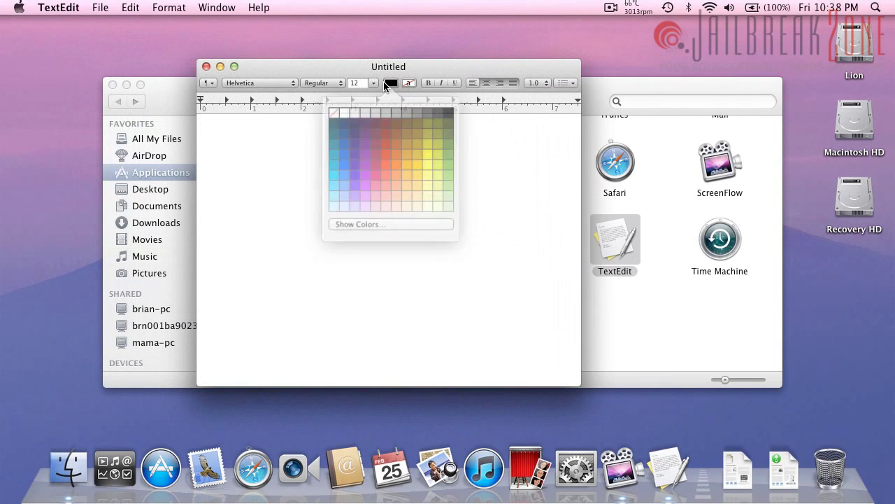
click(300, 156)
click(58, 8)
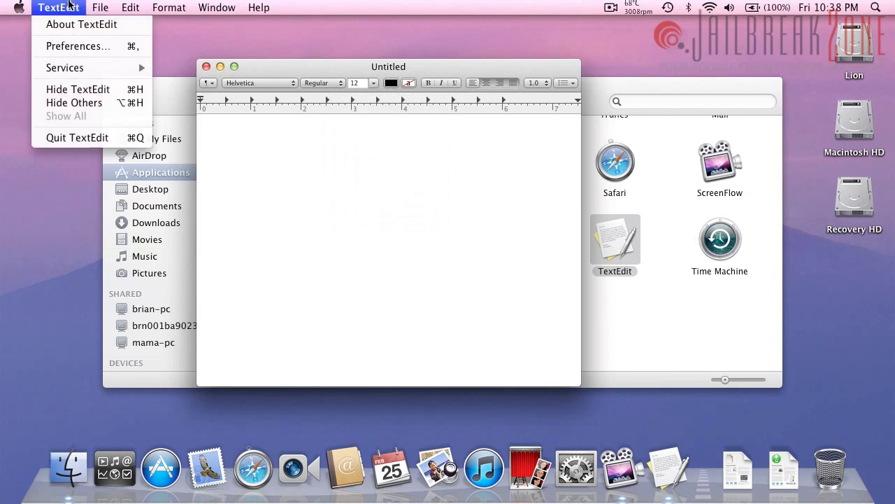
click(108, 137)
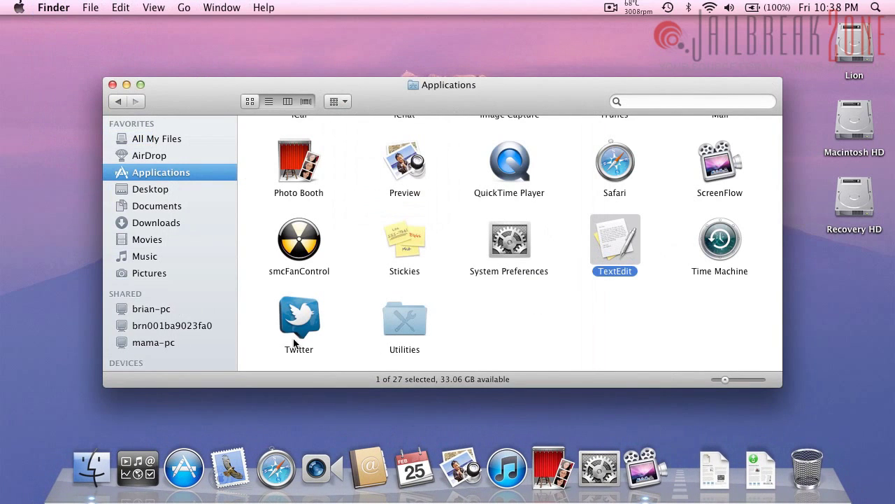
- Open the Utilities folder, try Exposé's Mission Control, then launch and quit Disk Utility from the Dock
double_click(426, 308)
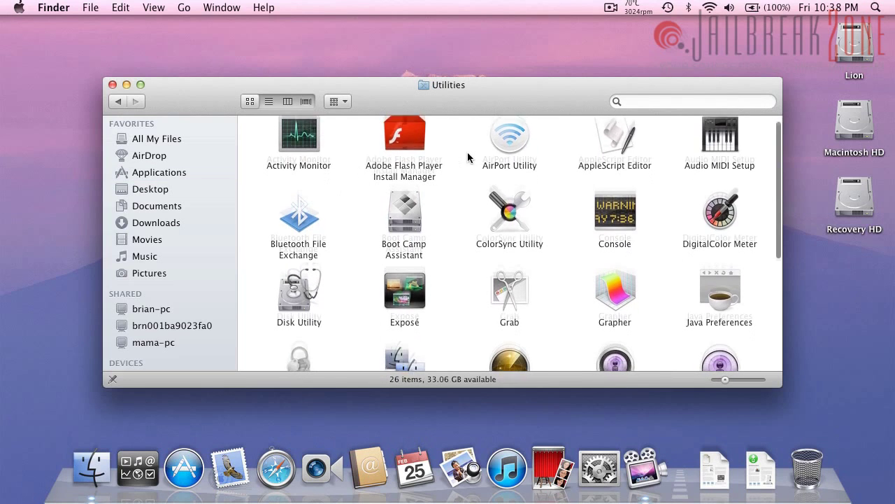
scroll(467, 154, down, 3)
double_click(394, 215)
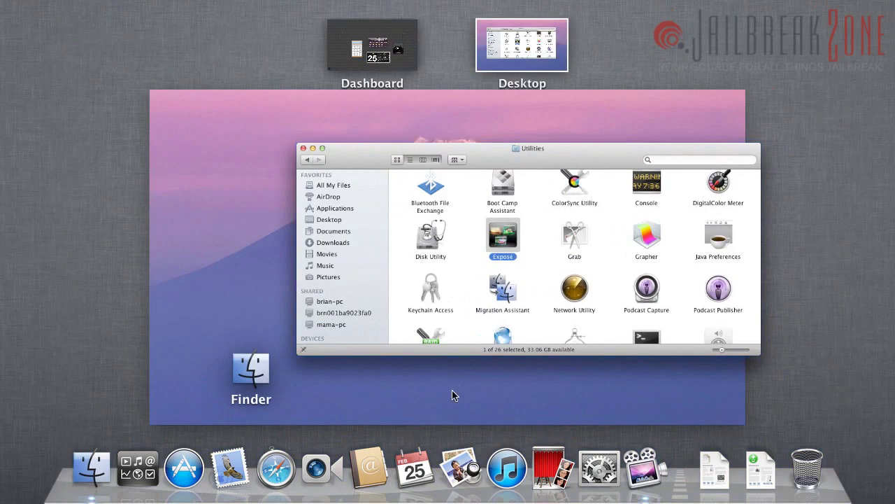
click(465, 255)
double_click(295, 198)
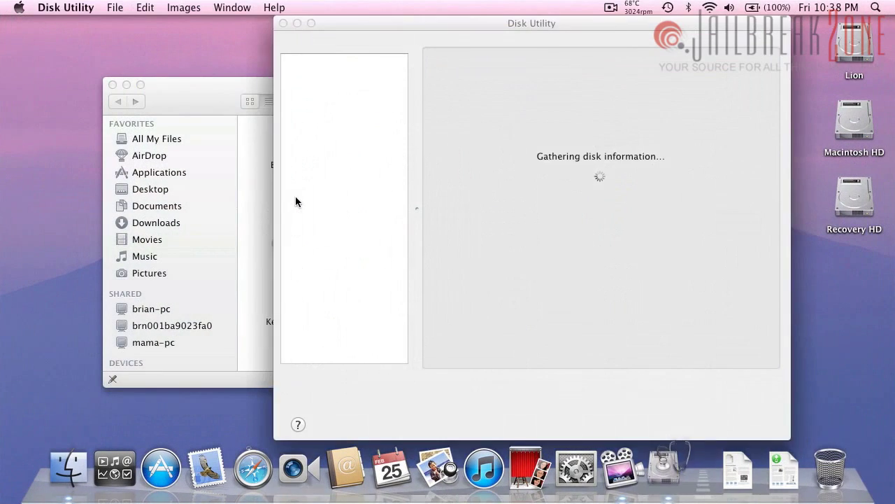
right_click(675, 475)
click(675, 422)
- Launch Terminal and open then close its Preferences window
scroll(413, 250, down, 2)
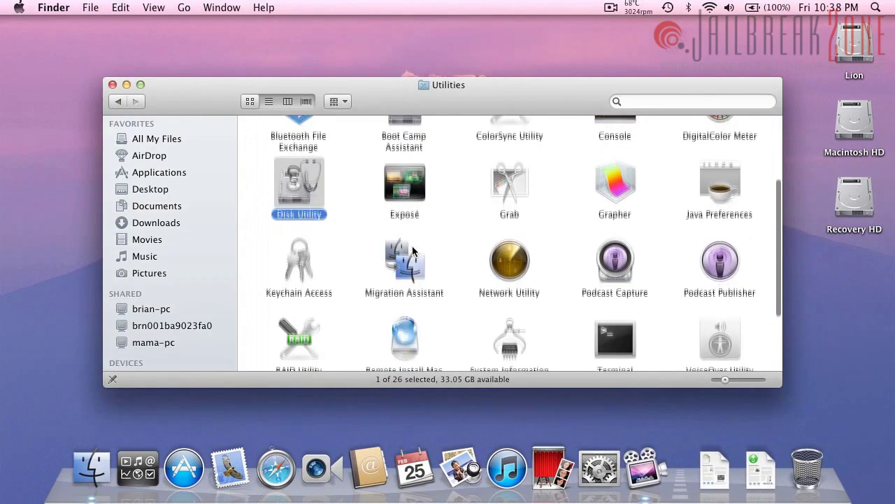
scroll(413, 250, down, 3)
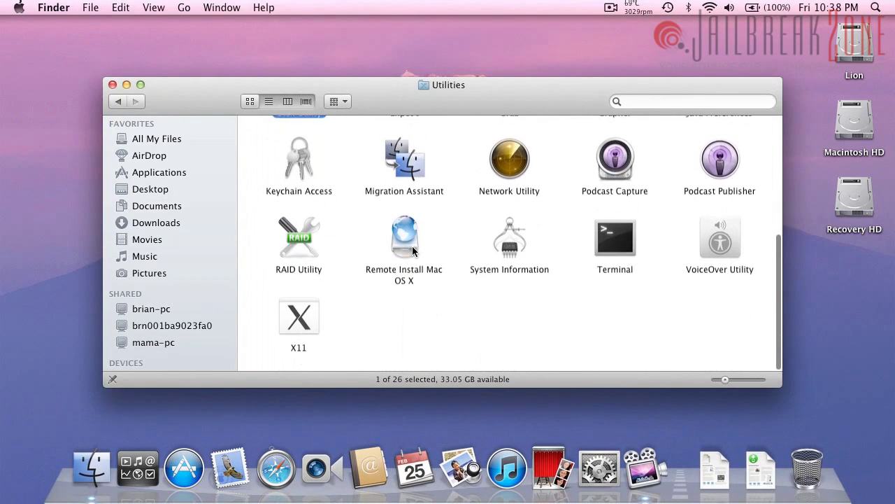
double_click(615, 237)
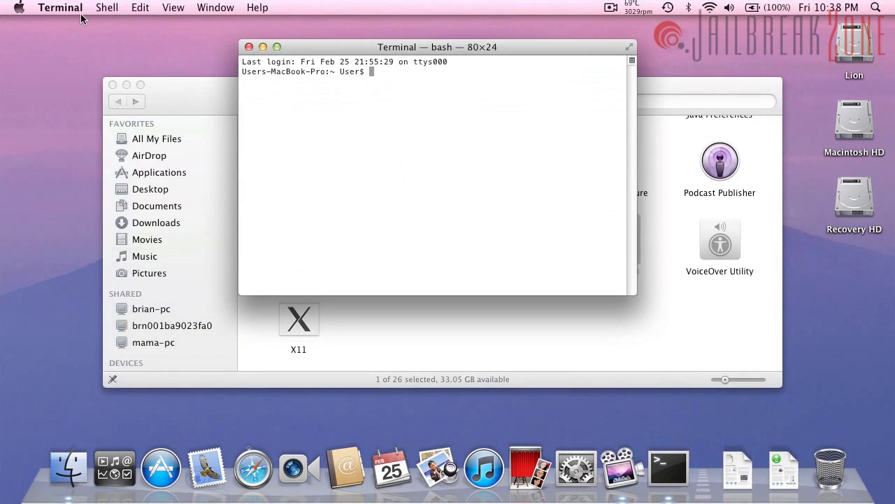
click(75, 9)
click(87, 43)
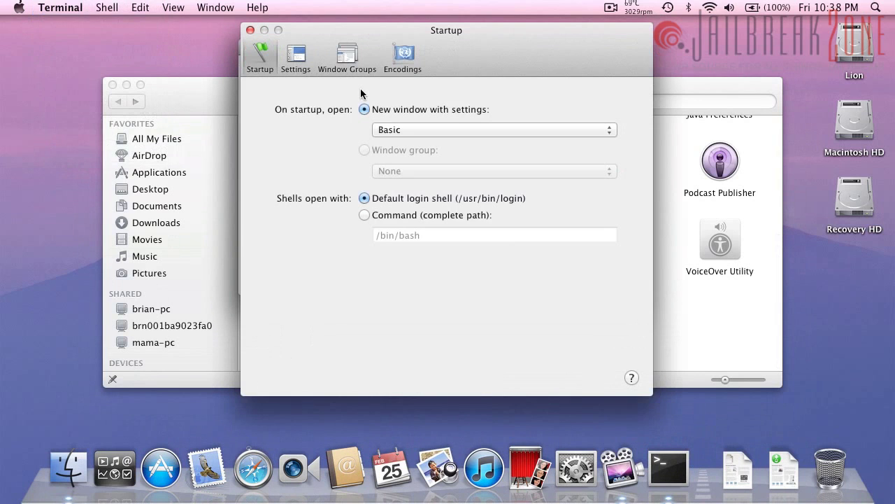
click(250, 30)
click(60, 8)
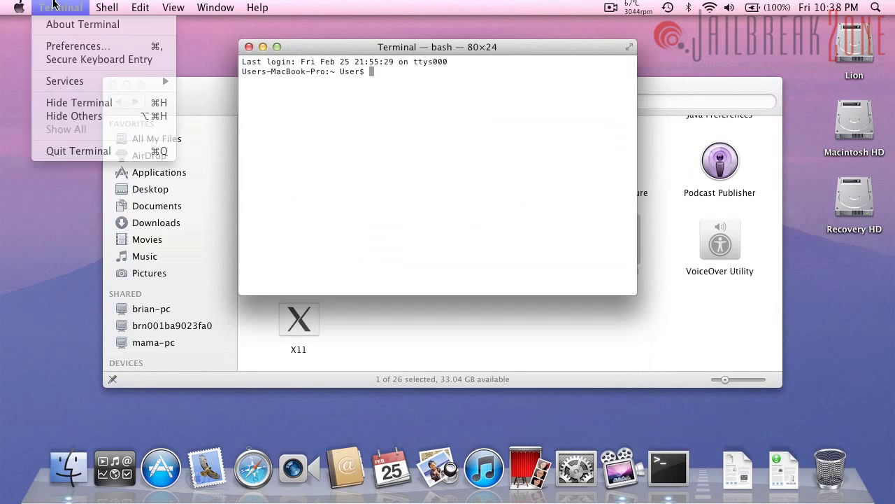
- Quit Terminal, return from Utilities to the Applications folder, and scroll through its 27 items
click(137, 153)
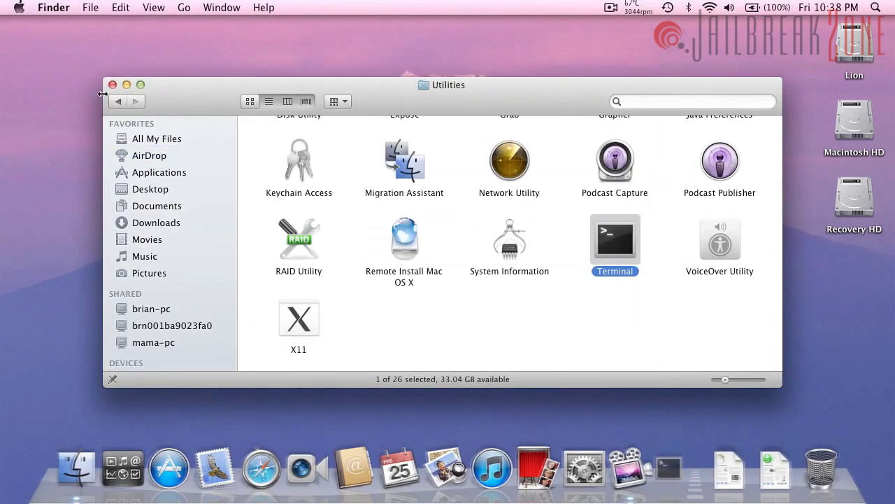
scroll(277, 228, down, 1)
key(super+Up)
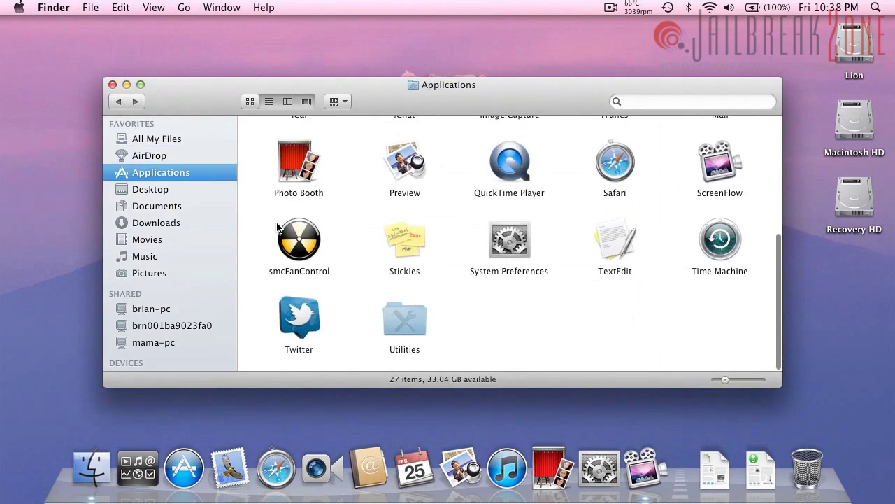
scroll(307, 199, up, 10)
scroll(306, 196, down, 5)
scroll(306, 199, up, 5)
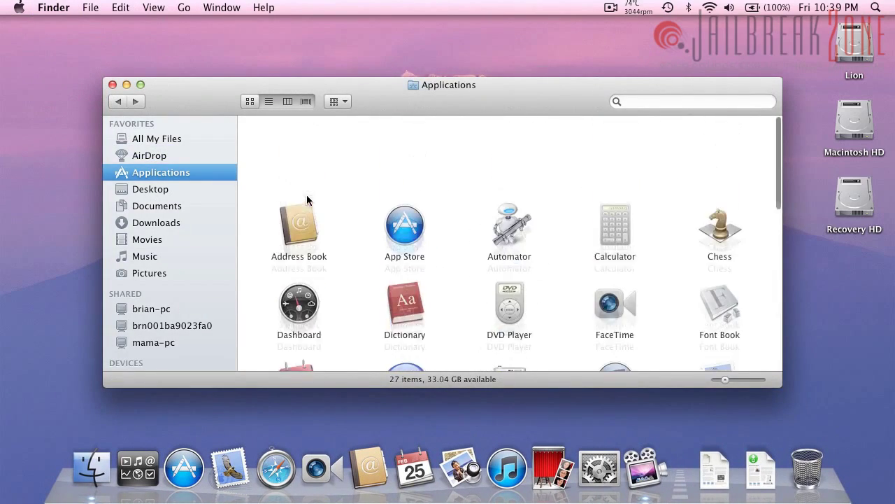
scroll(306, 202, down, 5)
scroll(306, 208, up, 5)
scroll(306, 210, down, 5)
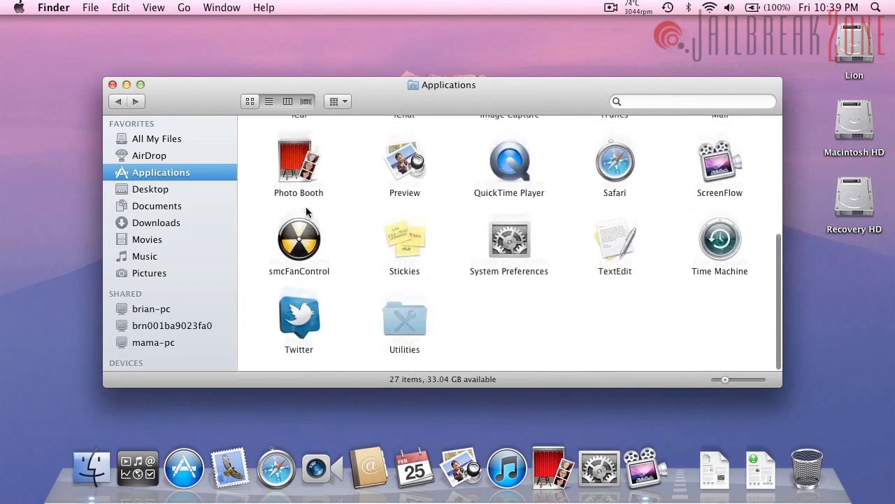
scroll(307, 210, up, 5)
scroll(306, 210, down, 5)
scroll(306, 208, up, 5)
scroll(306, 209, down, 5)
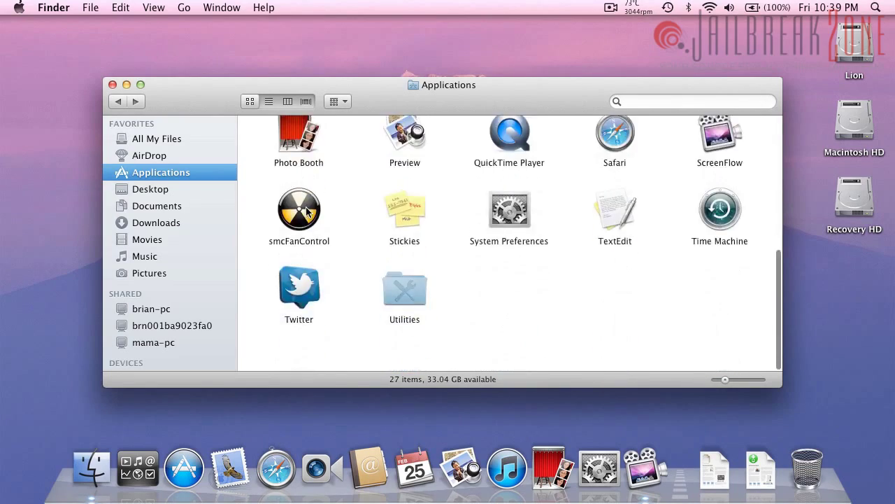
scroll(306, 210, up, 5)
scroll(306, 211, down, 5)
scroll(306, 211, up, 5)
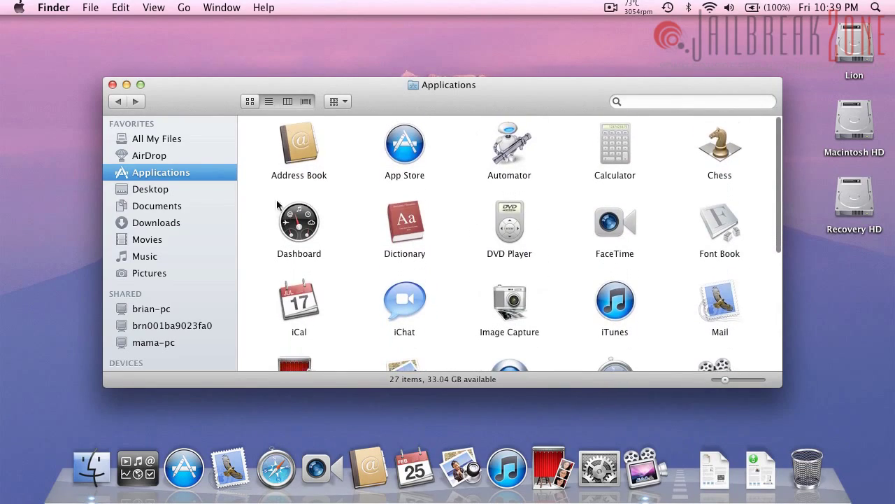
scroll(280, 215, down, 5)
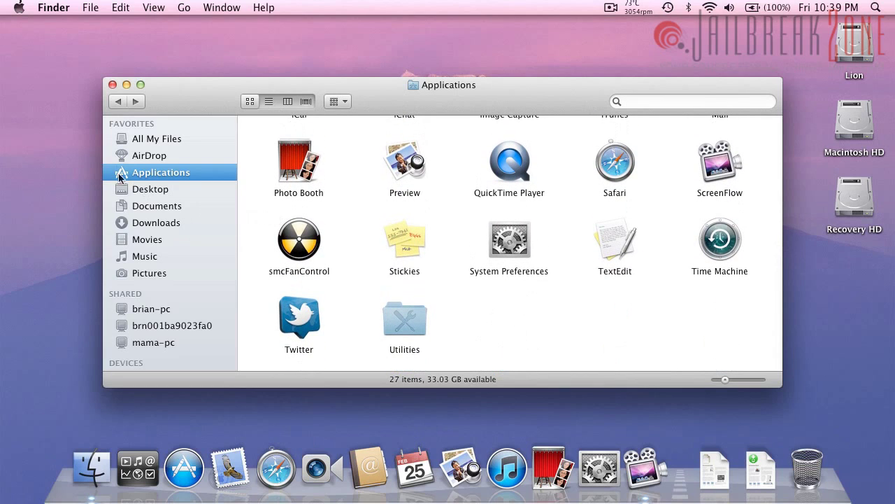